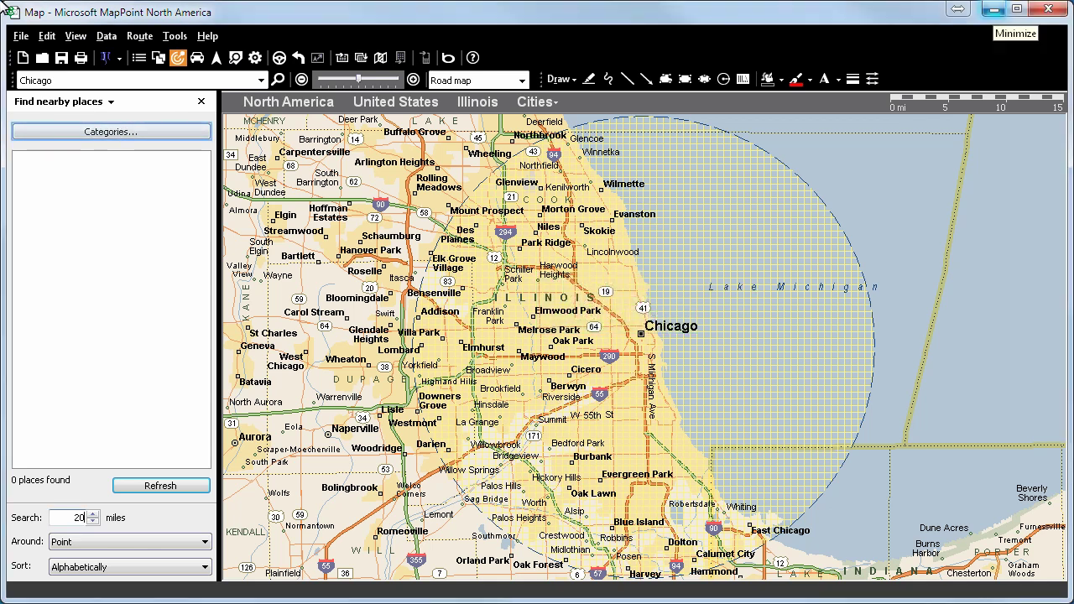
left_click(167, 136)
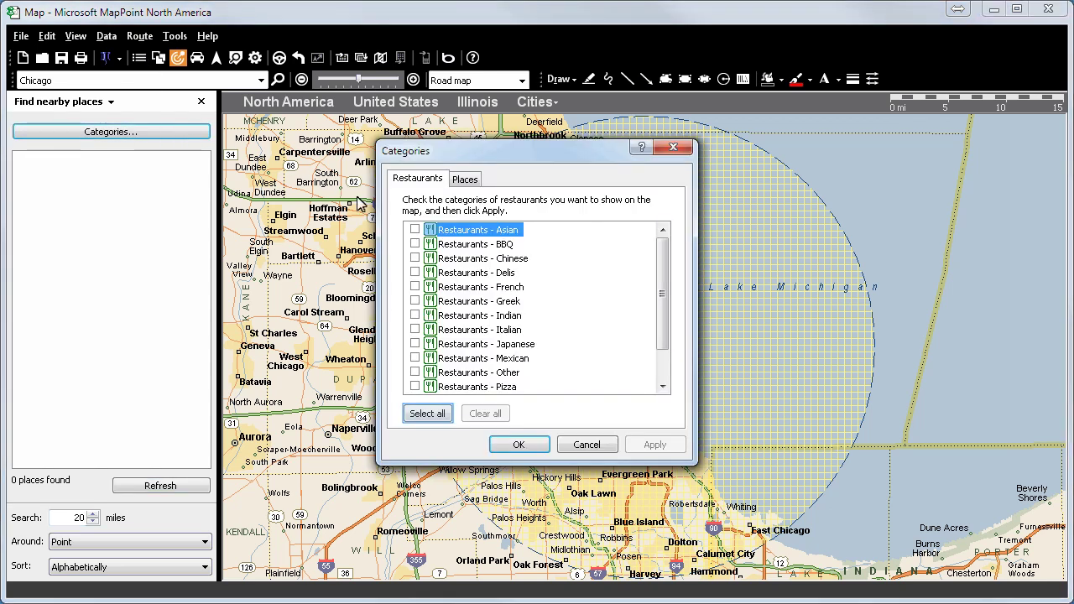
left_click(428, 414)
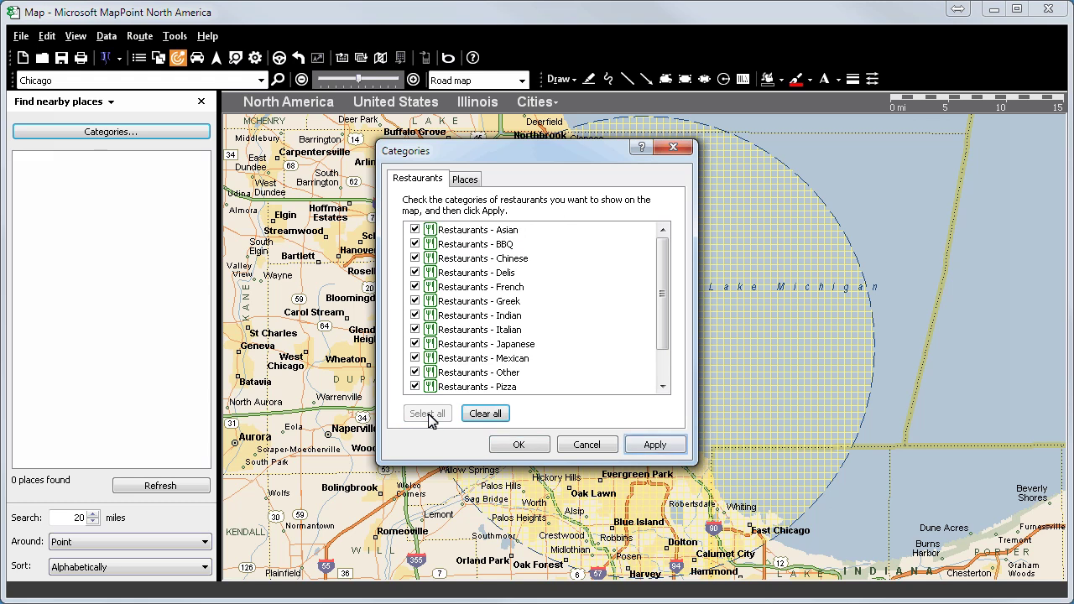
left_click(654, 446)
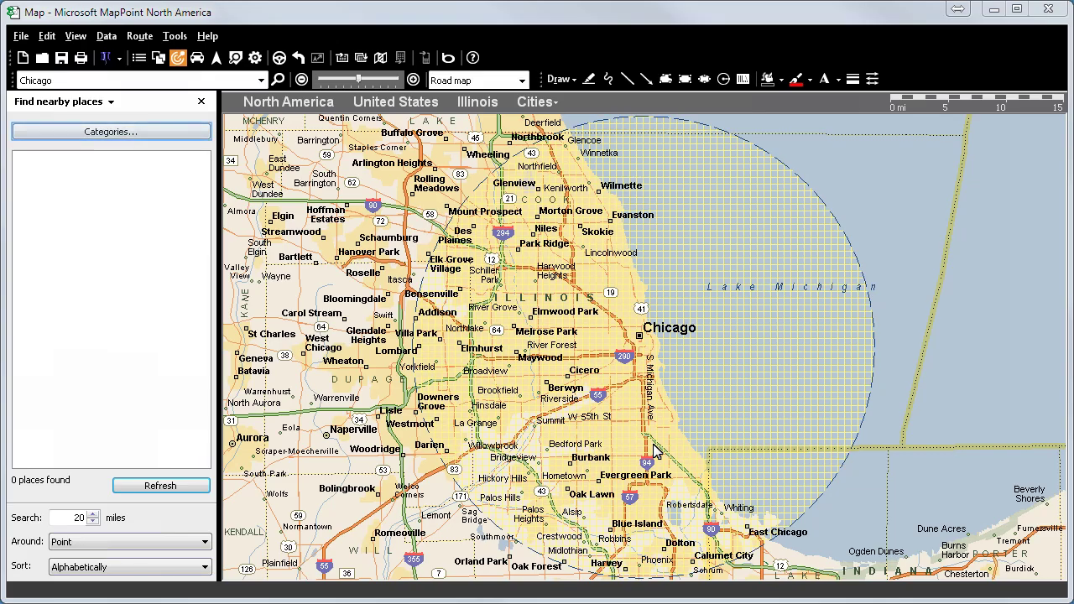
Apply every place category except Shopping to the Chicago search, then bring up a new MapPoint window.
left_click(155, 136)
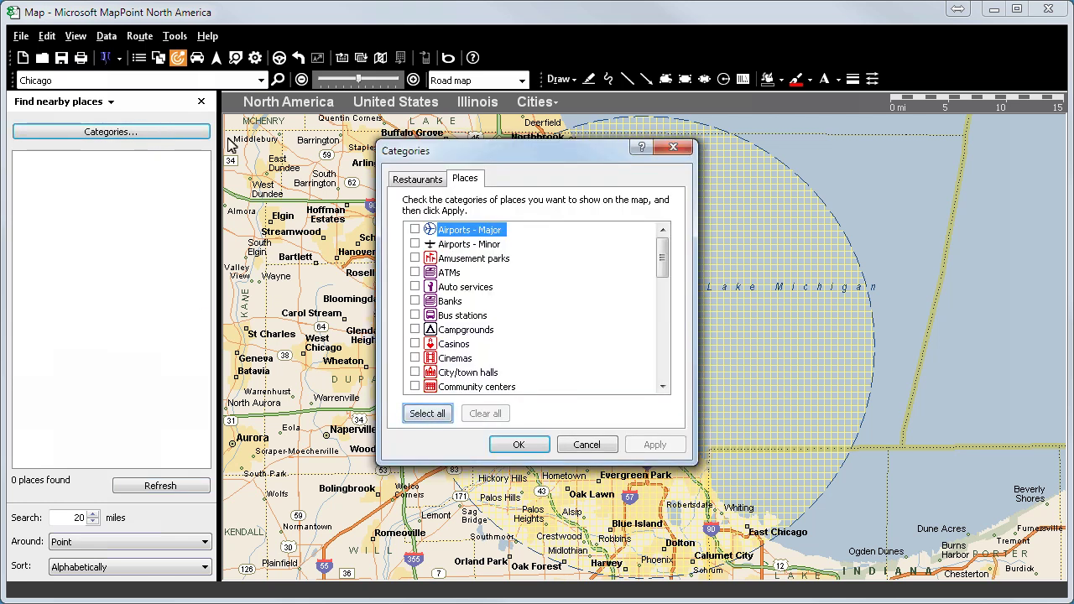
left_click(422, 414)
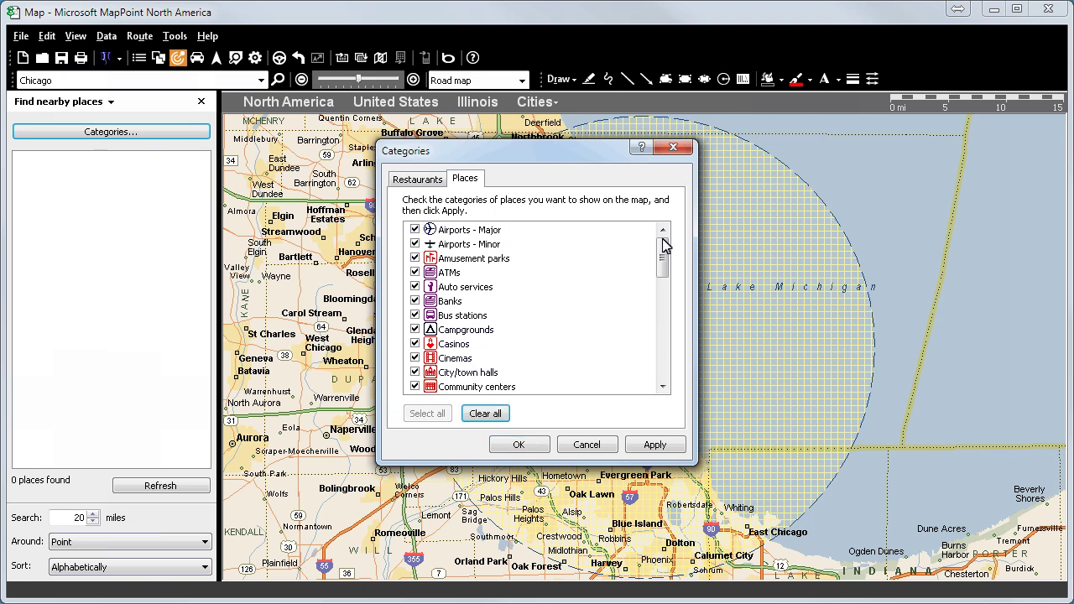
left_click_drag(662, 243, 661, 335)
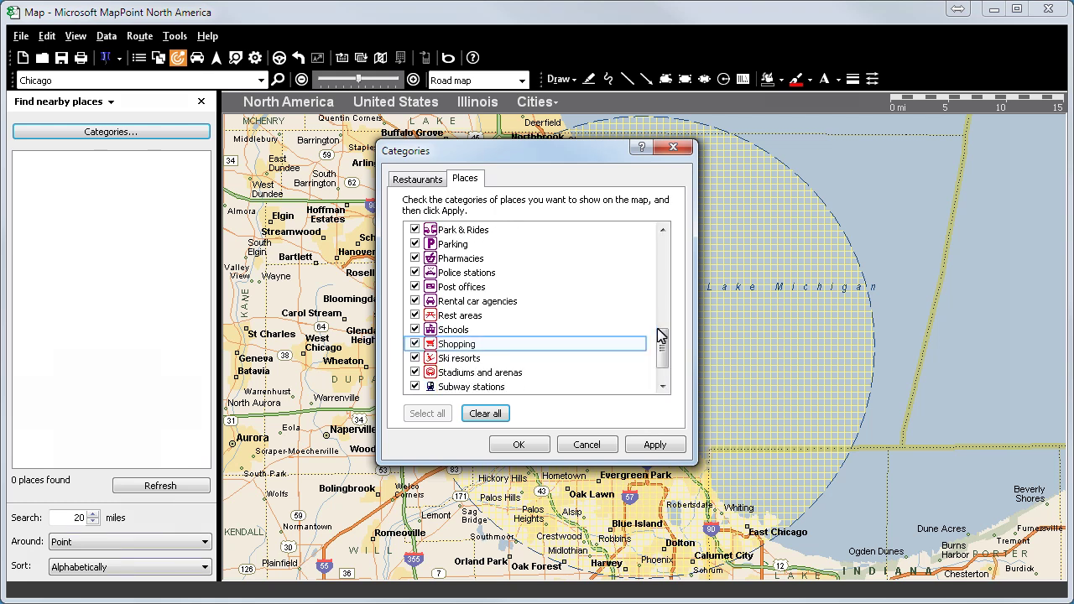
left_click(415, 344)
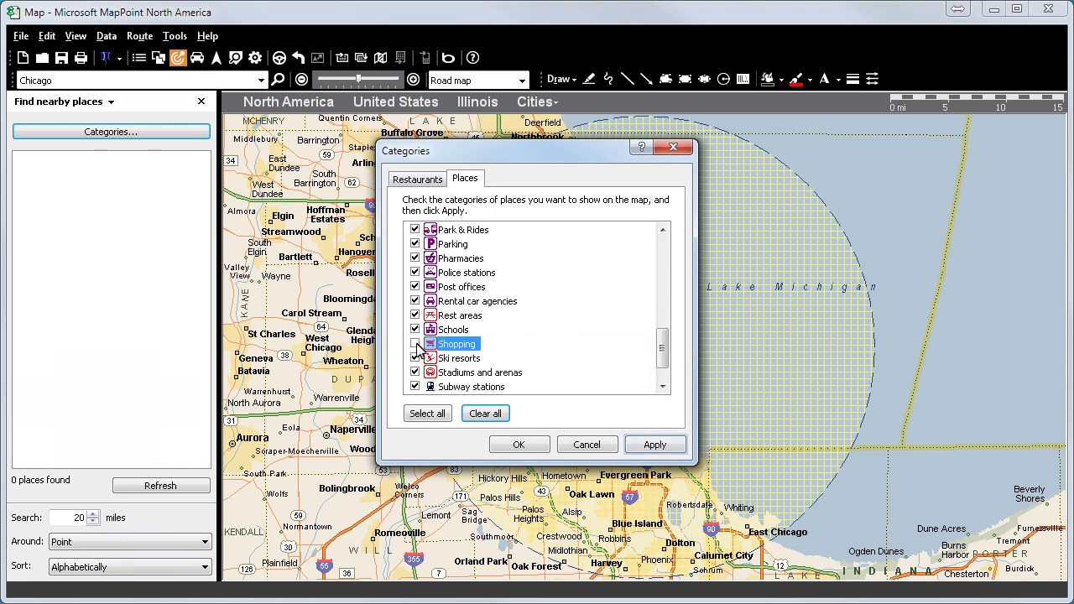
left_click(654, 444)
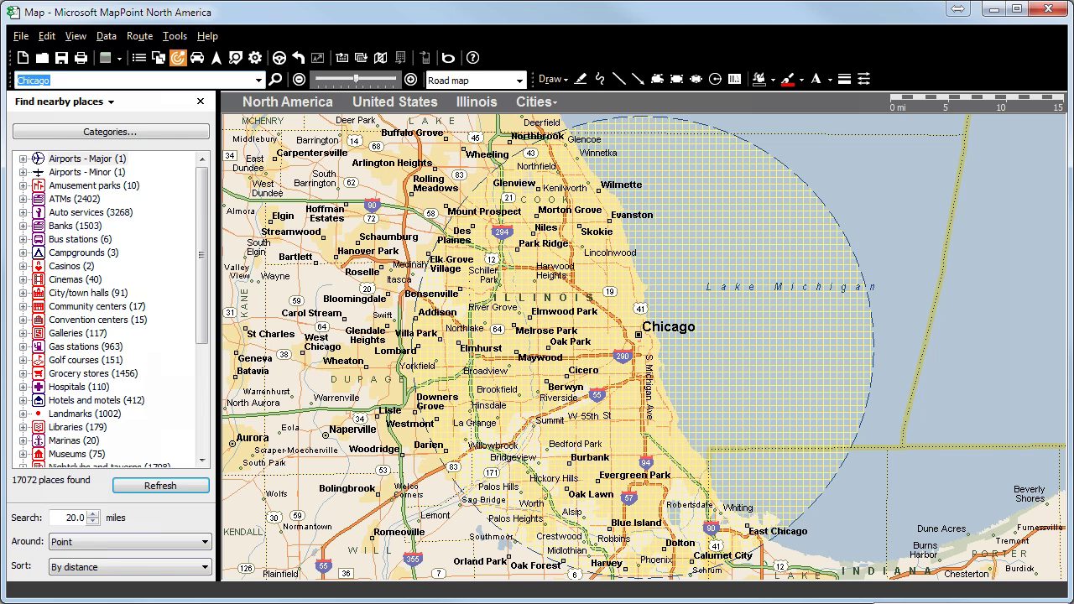
key("alt+Tab")
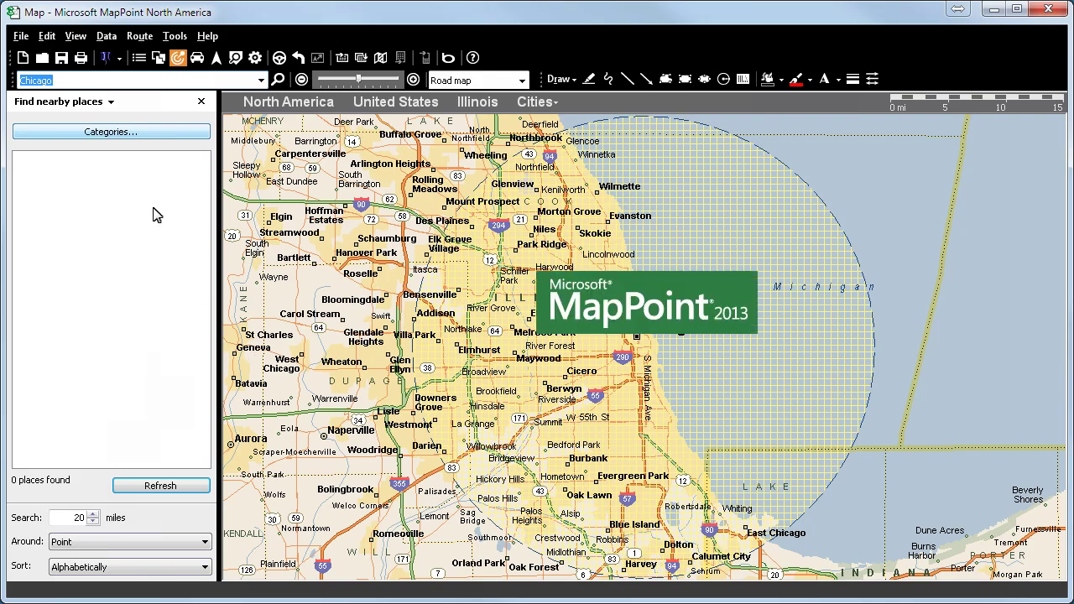
Tick only the Shopping category in the nearby-places category list.
left_click(143, 132)
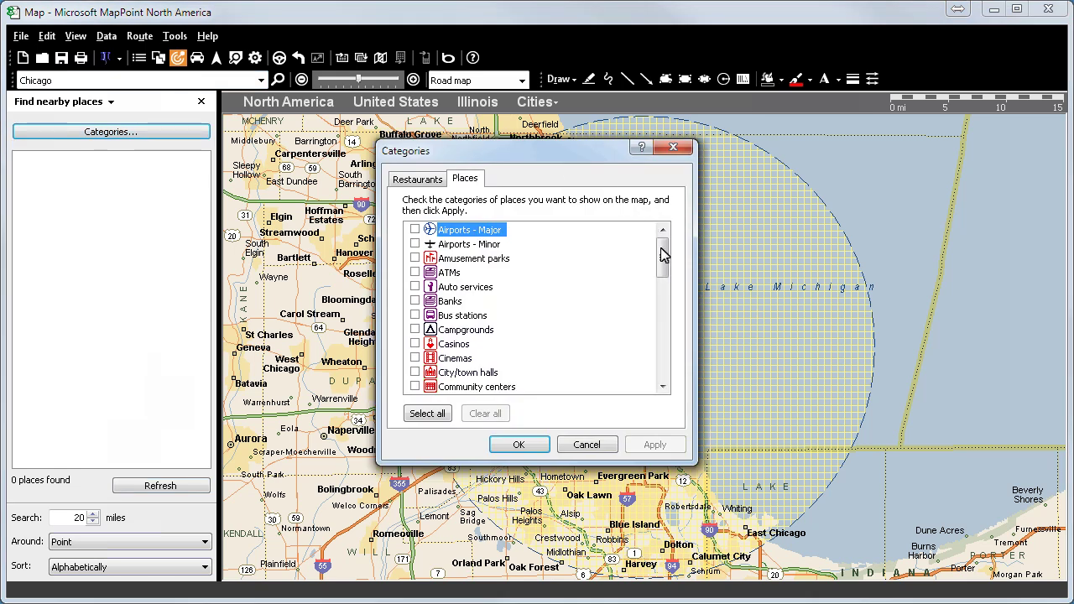
left_click_drag(663, 259, 665, 346)
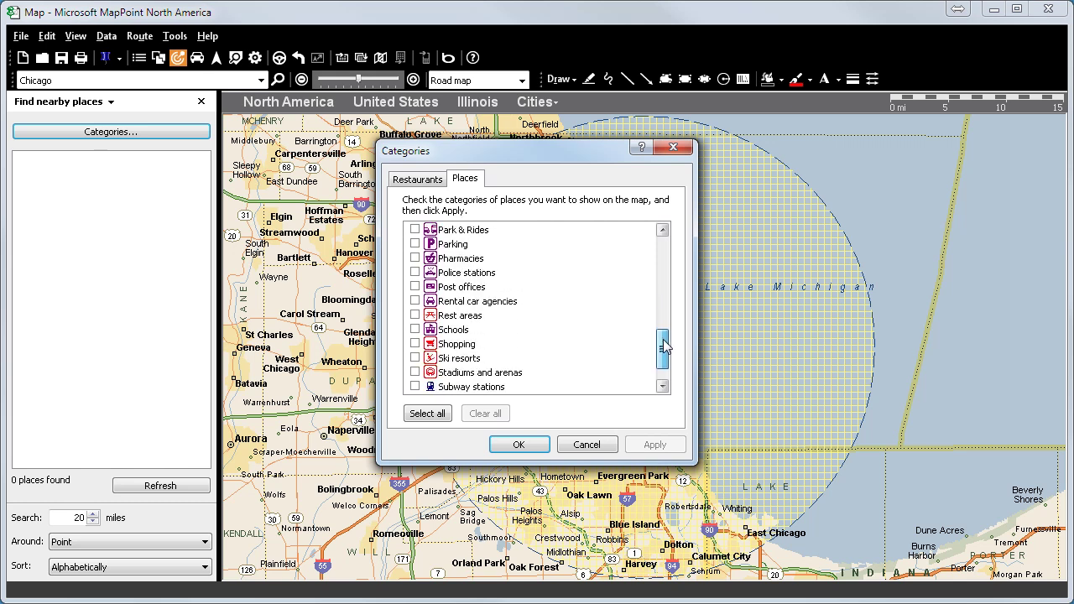
left_click(415, 344)
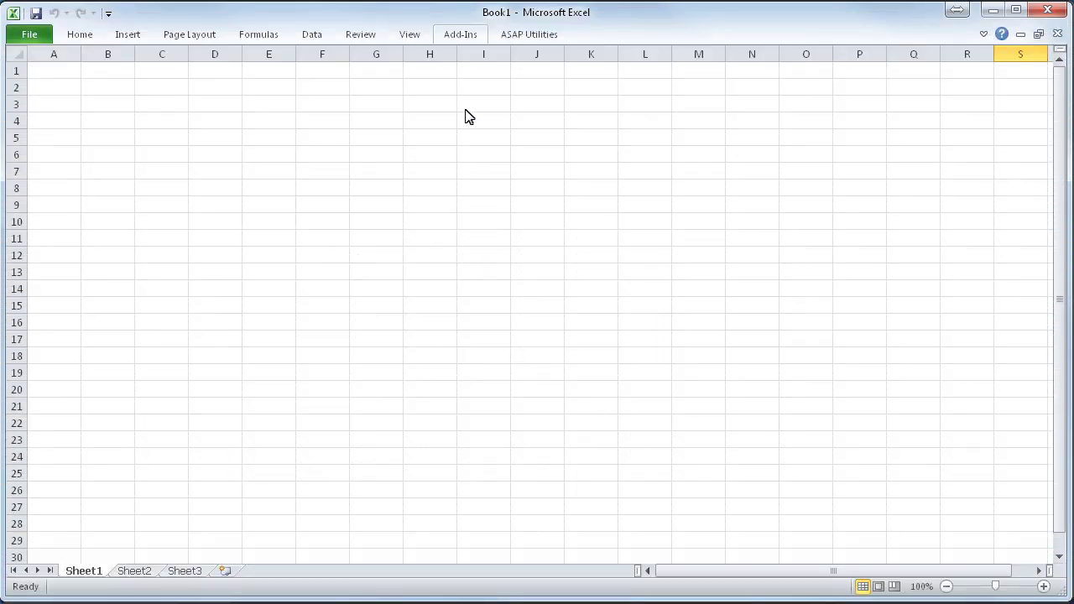
In the NearBy add-in, locate Chicago in the United States.
left_click(462, 37)
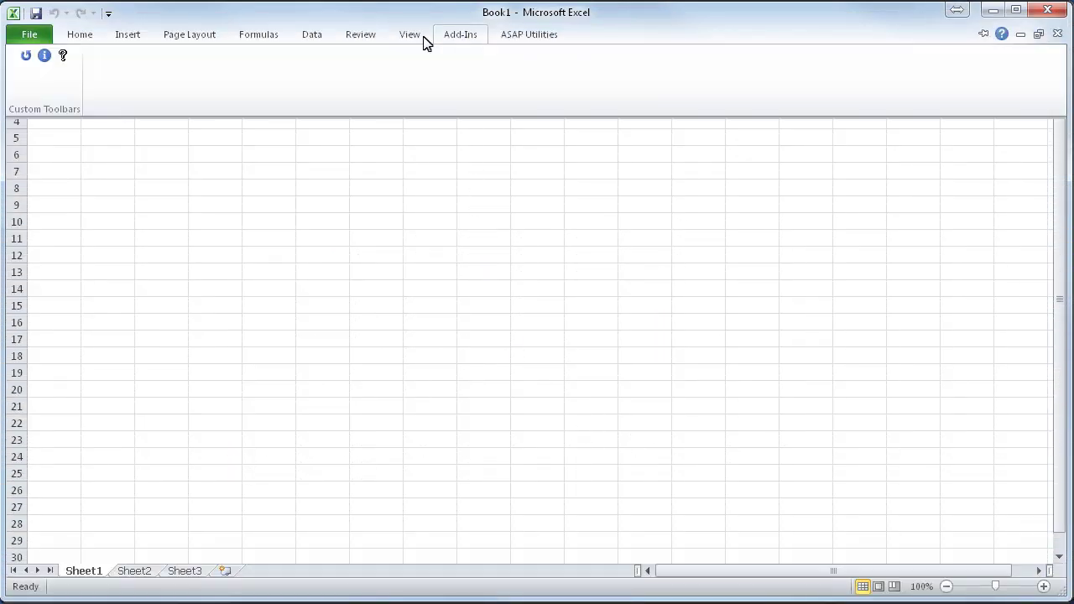
left_click(26, 57)
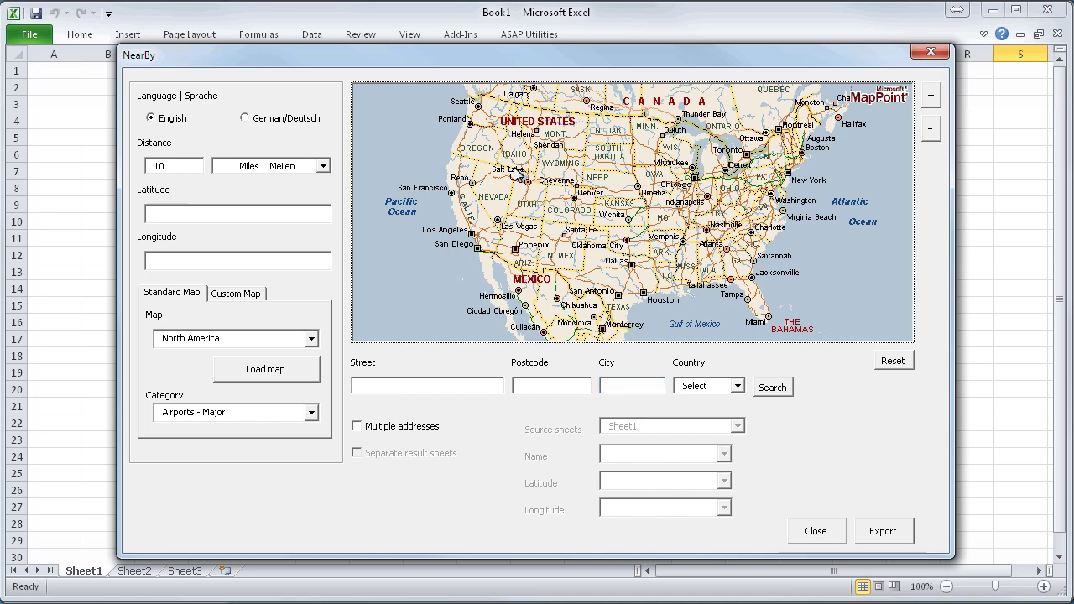
left_click(619, 385)
type("Chicago")
left_click(738, 386)
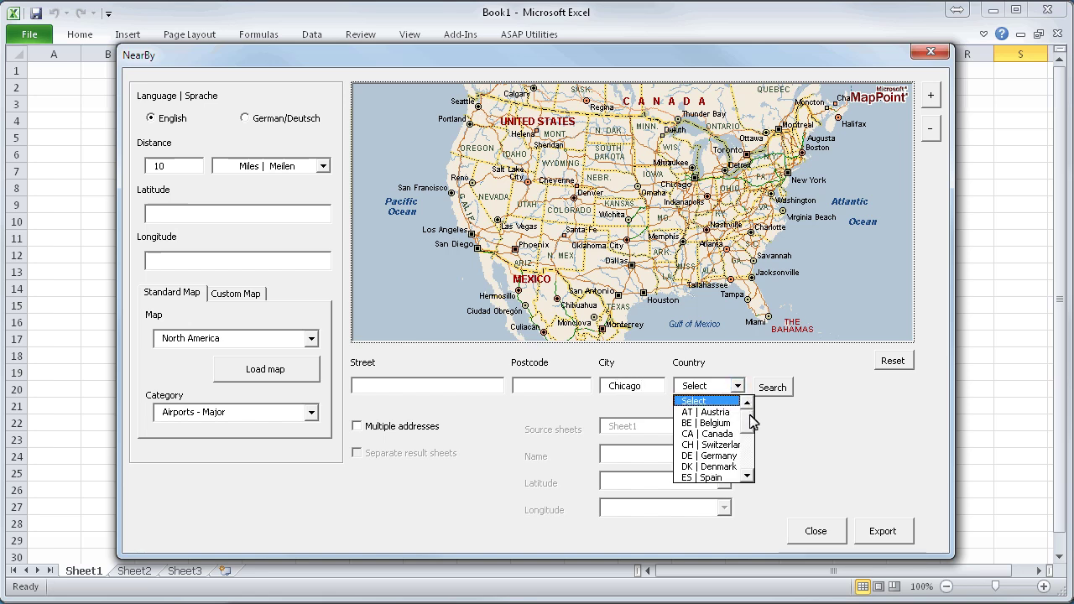
left_click_drag(751, 422, 746, 462)
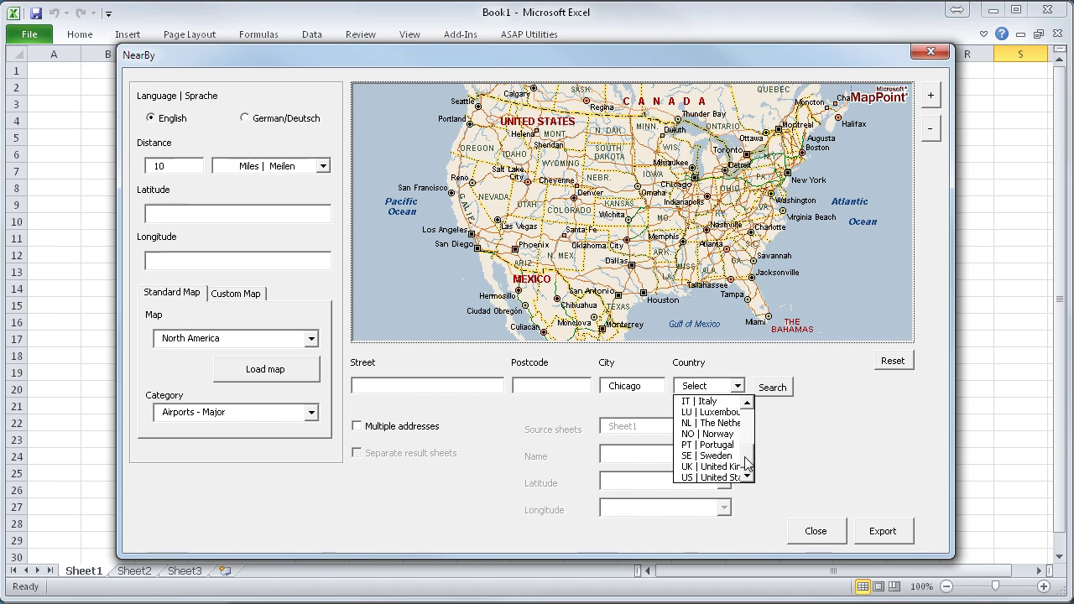
left_click(722, 477)
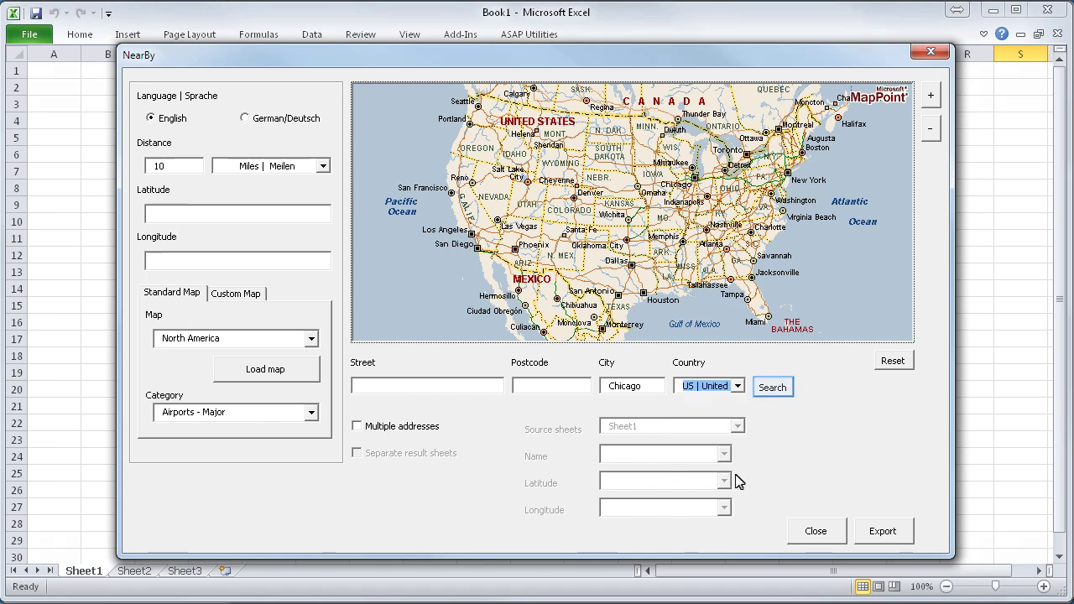
left_click(773, 388)
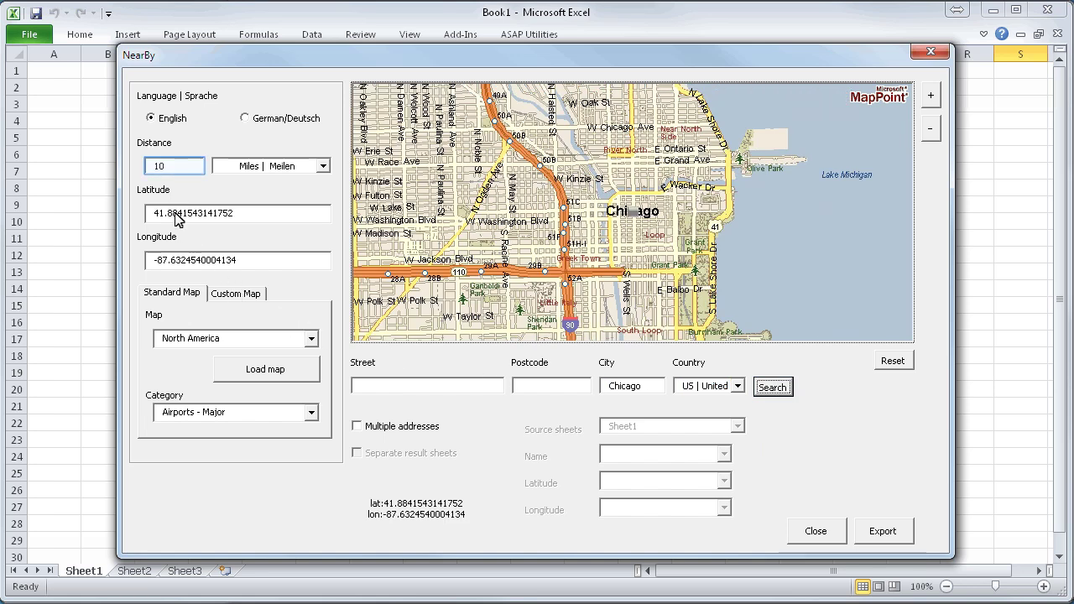
Change the search distance to 20 miles and the category to Shopping.
double_click(173, 165)
type("2")
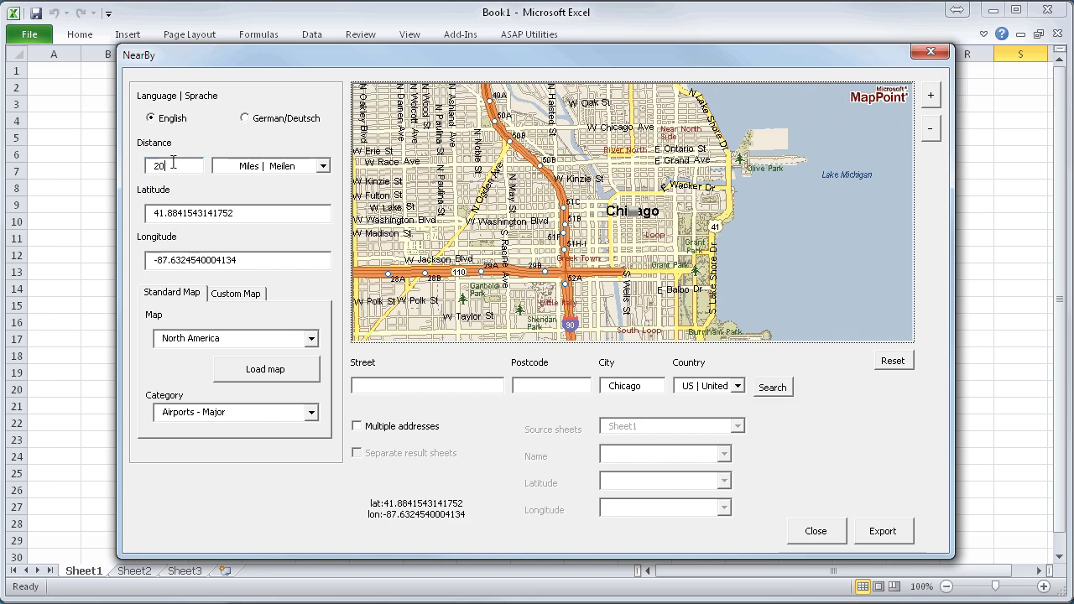
left_click(311, 413)
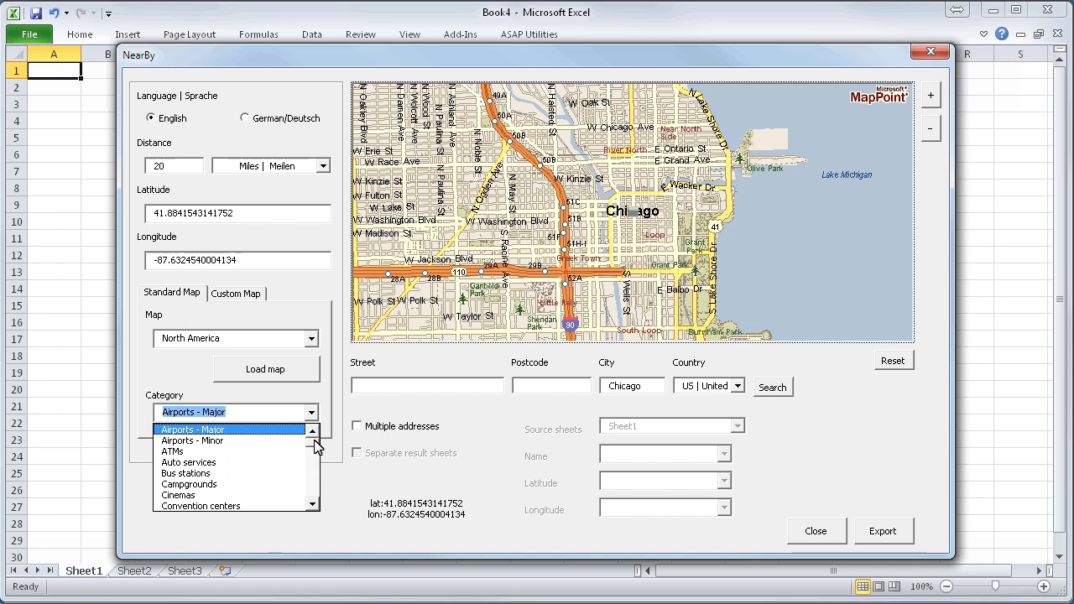
scroll(312, 460, "down", 8)
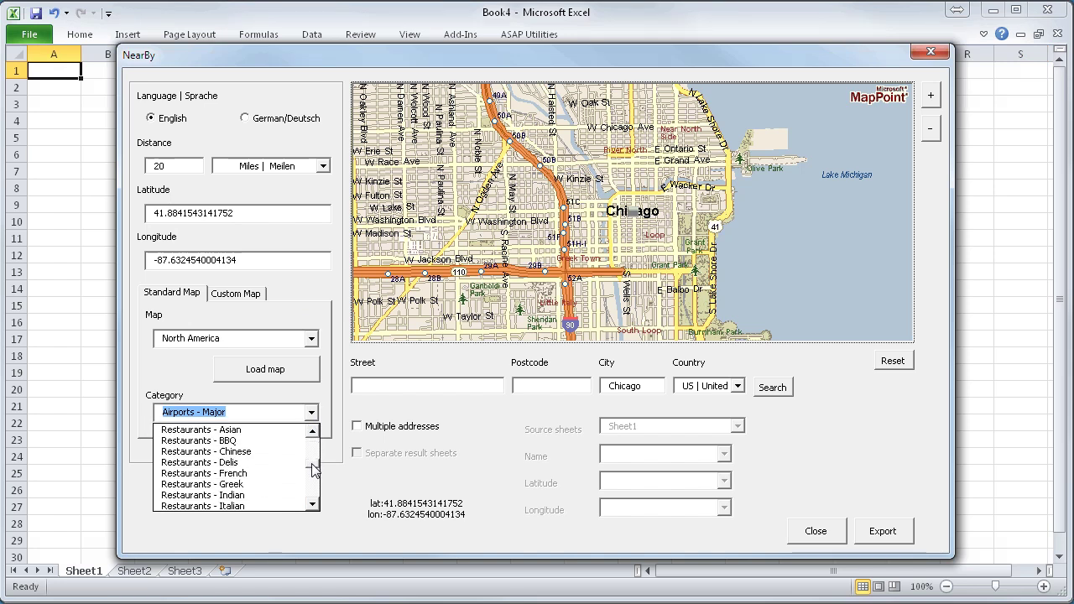
left_click_drag(312, 470, 314, 480)
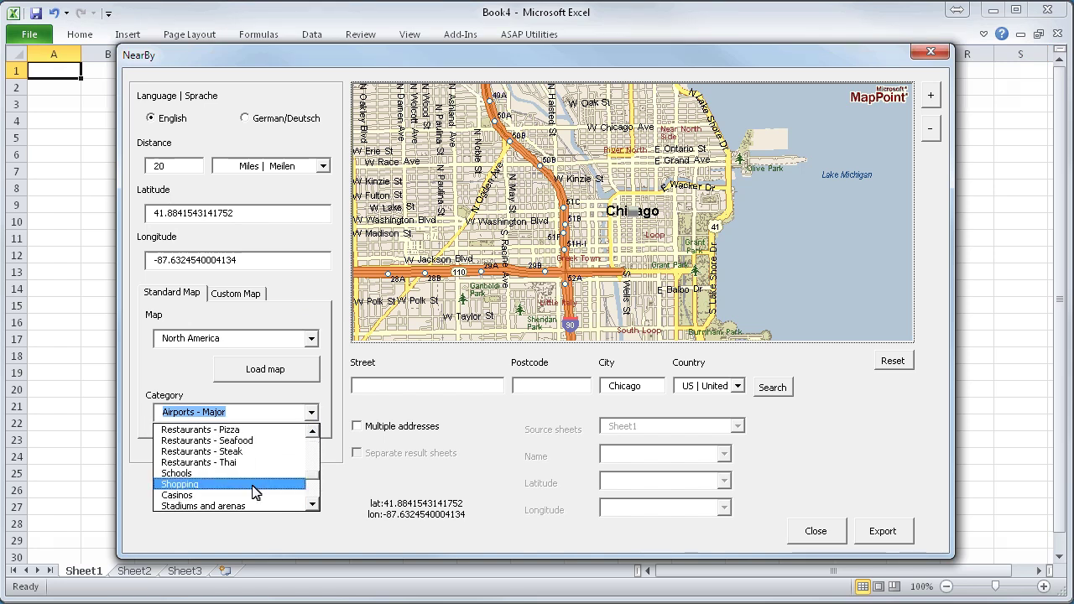
left_click(201, 484)
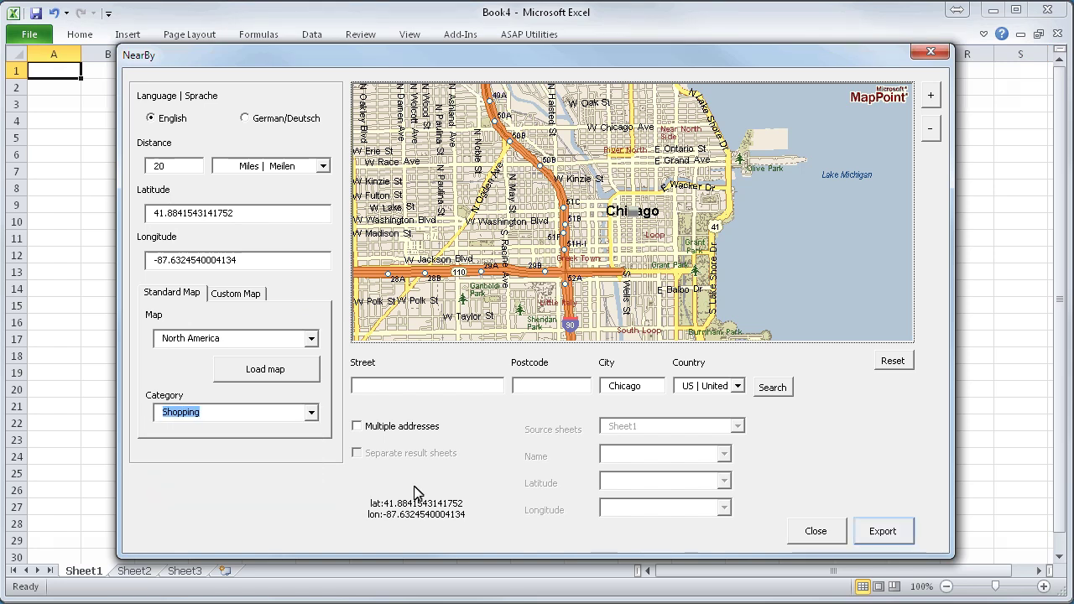
Export the Chicago shopping places to the workbook, then close the NearBy dialog.
left_click(892, 532)
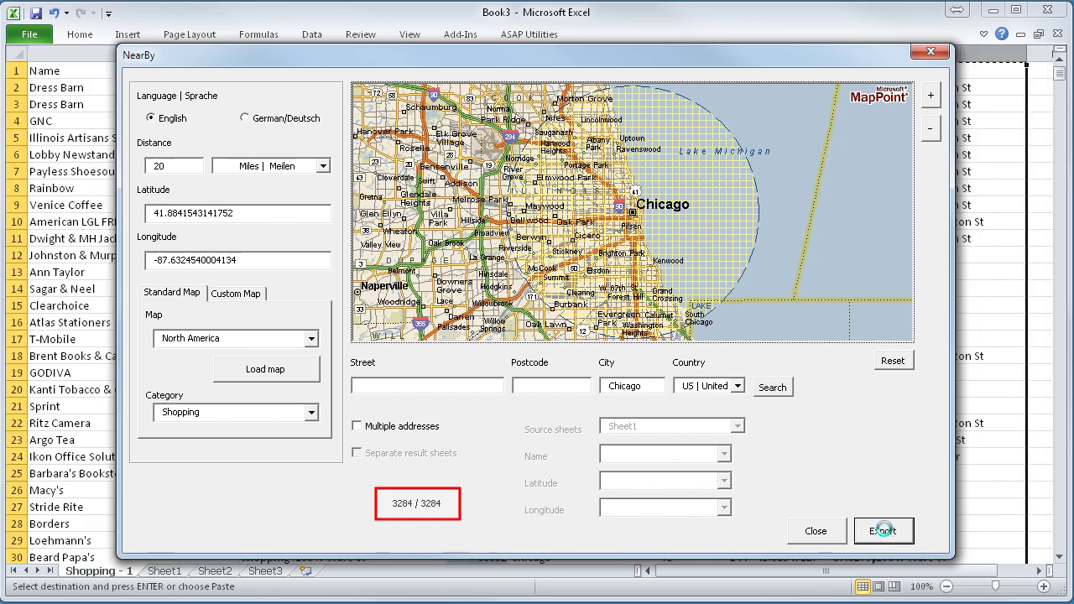
left_click(822, 532)
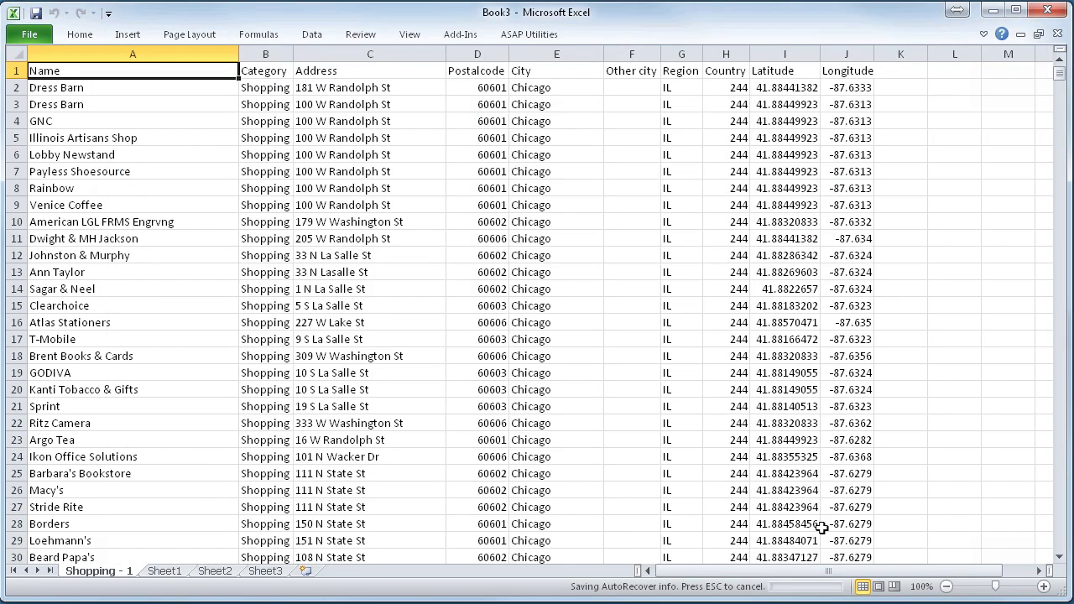
Turn on column filters for the whole sheet and sort by Name A to Z.
left_click(18, 56)
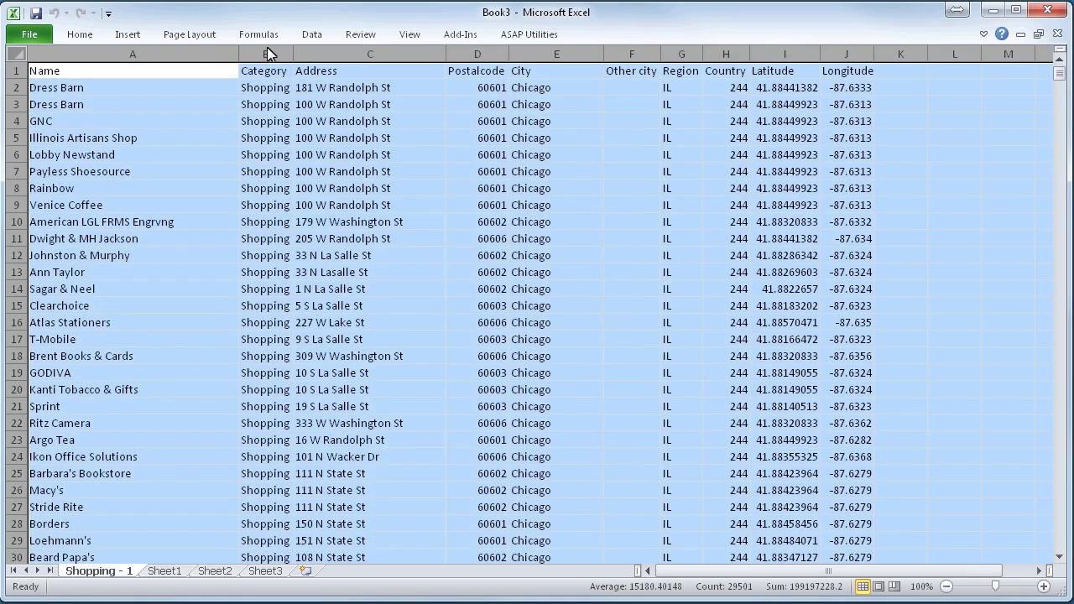
left_click(312, 36)
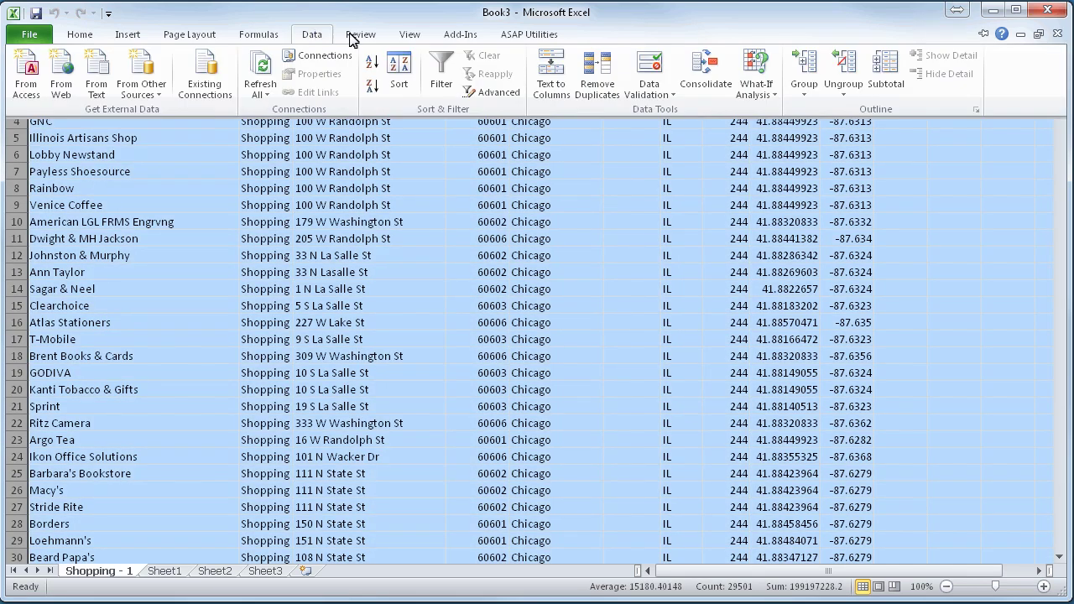
left_click(442, 74)
left_click(232, 72)
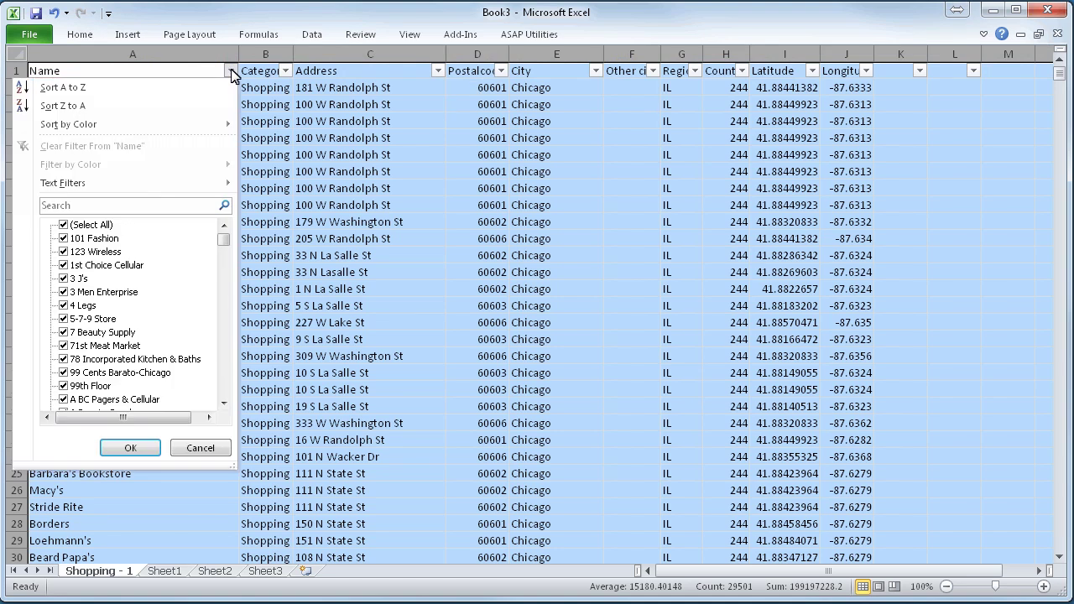
left_click(67, 87)
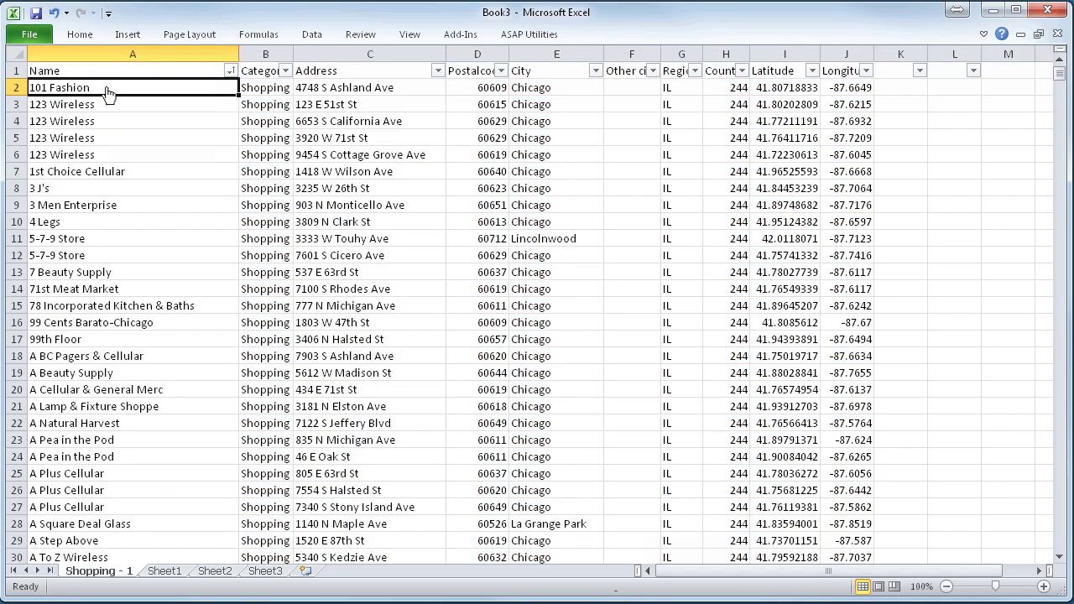
Enter 'T-Mobile' in the Name filter's search box.
left_click(233, 71)
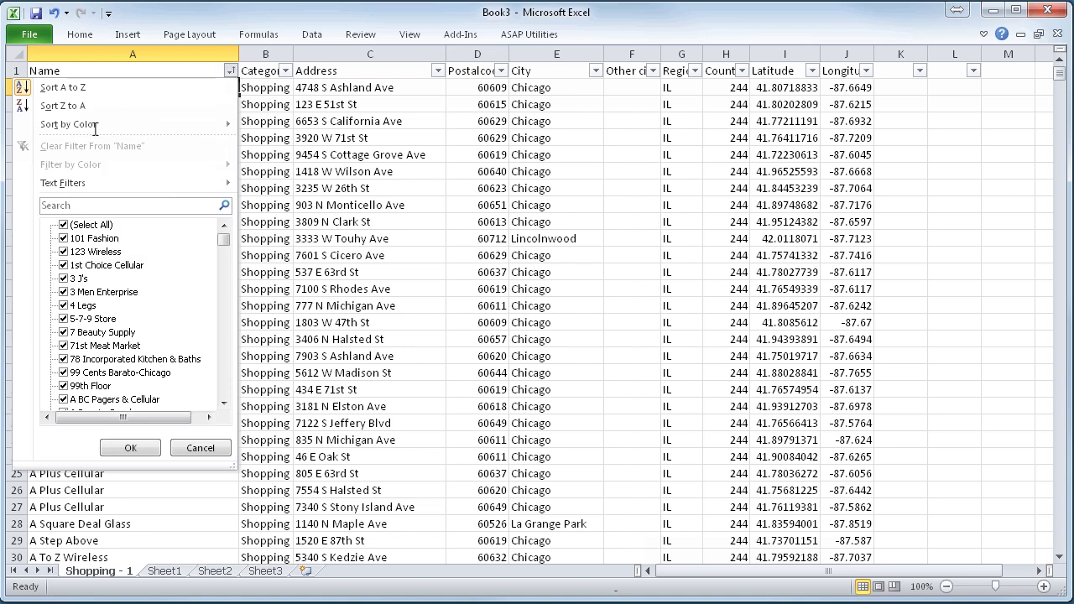
left_click(78, 205)
type("T-")
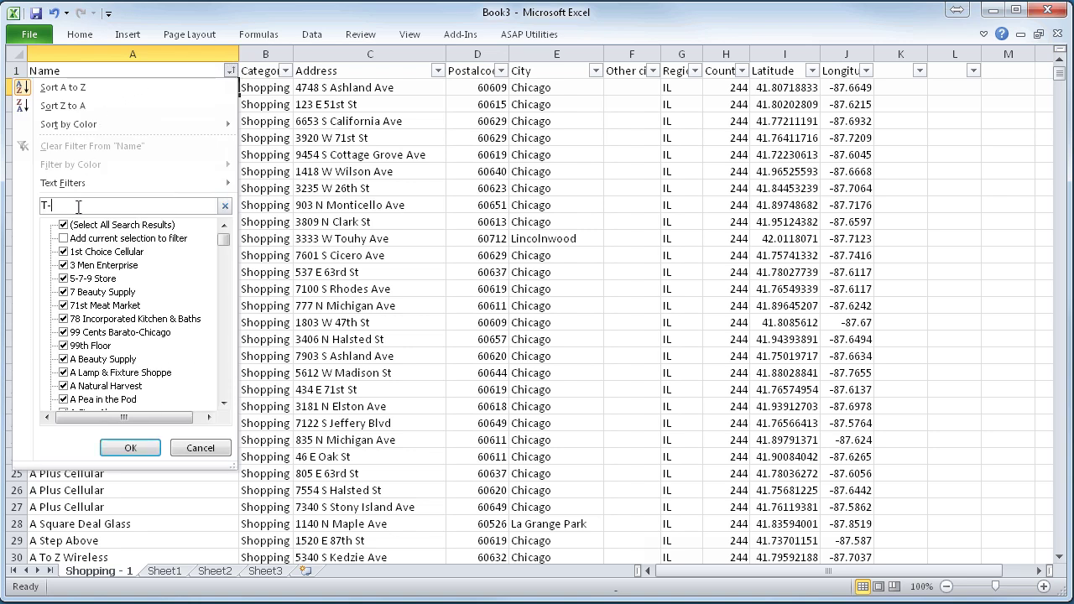
type("Mobile")
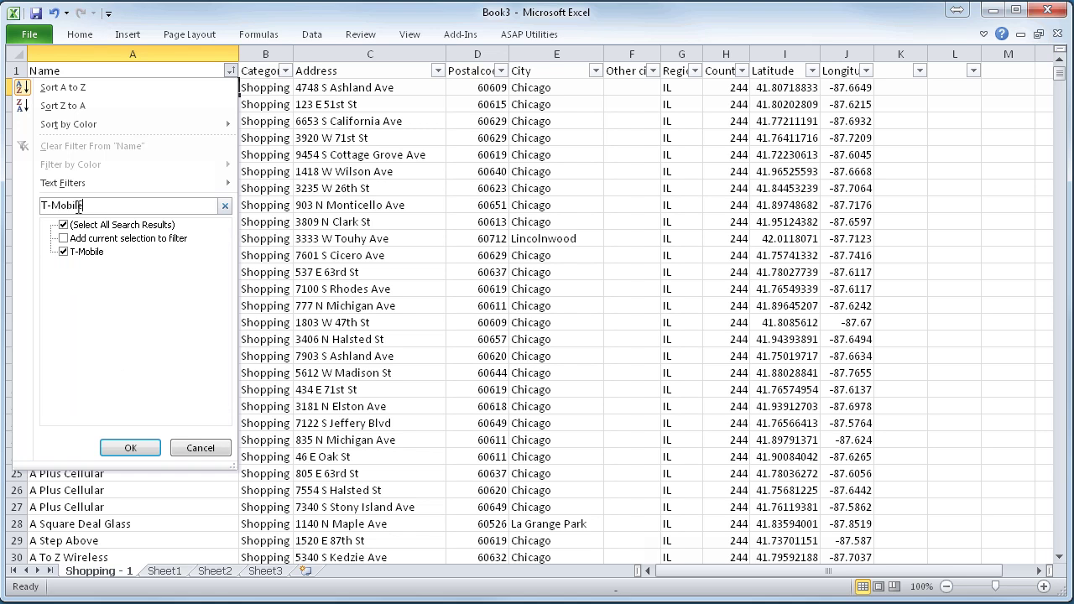
Apply the T-Mobile Name filter and copy the filtered rows.
left_click(130, 448)
left_click(16, 55)
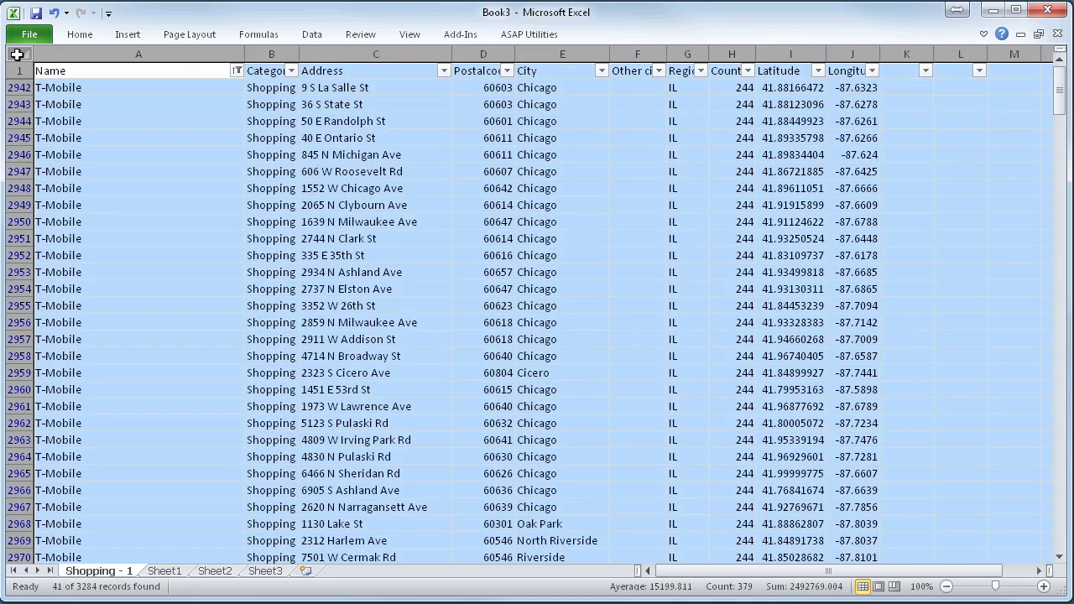
key("ctrl+c")
Paste the T-Mobile rows into Sheet1 and rename that sheet 'T-Mobile'.
left_click(163, 572)
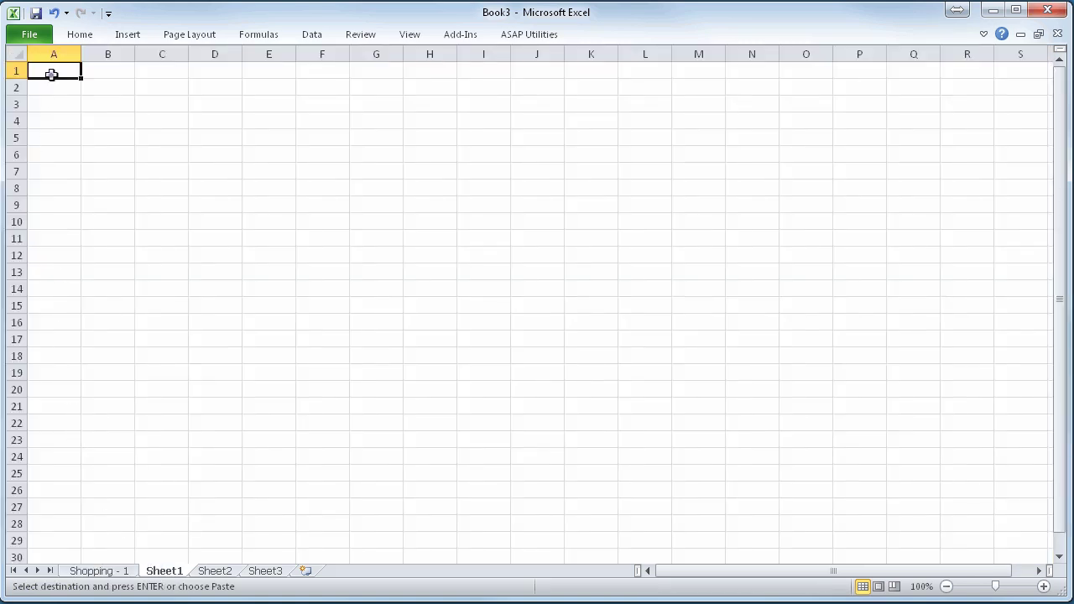
key("ctrl+v")
double_click(163, 571)
type("T-Mobile")
left_click(111, 572)
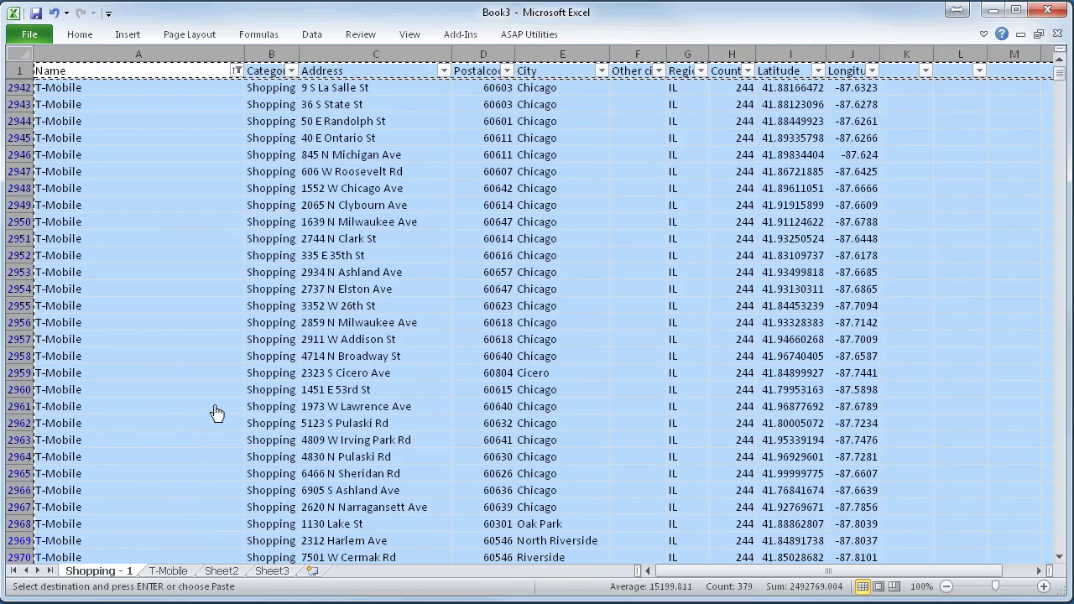
Filter the Name column to 'City Sports'.
left_click(236, 71)
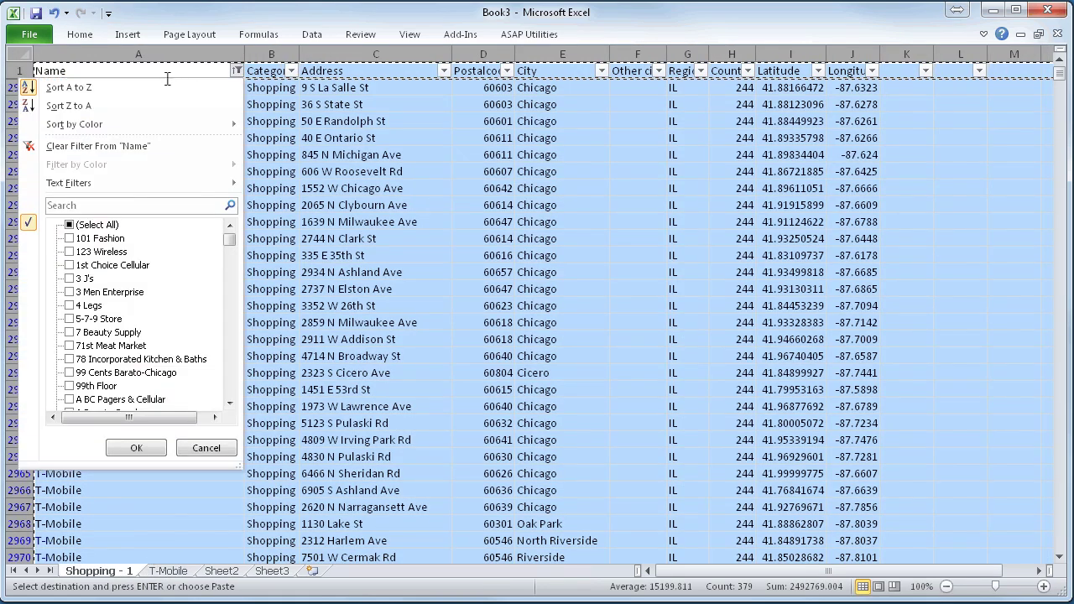
left_click(89, 206)
type("City Sports")
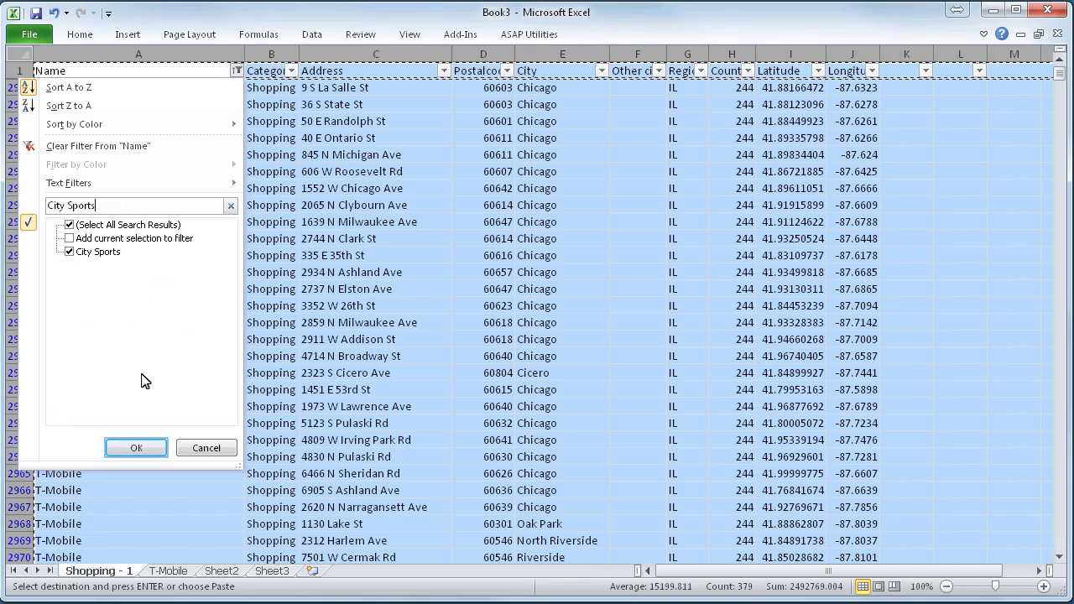
left_click(138, 447)
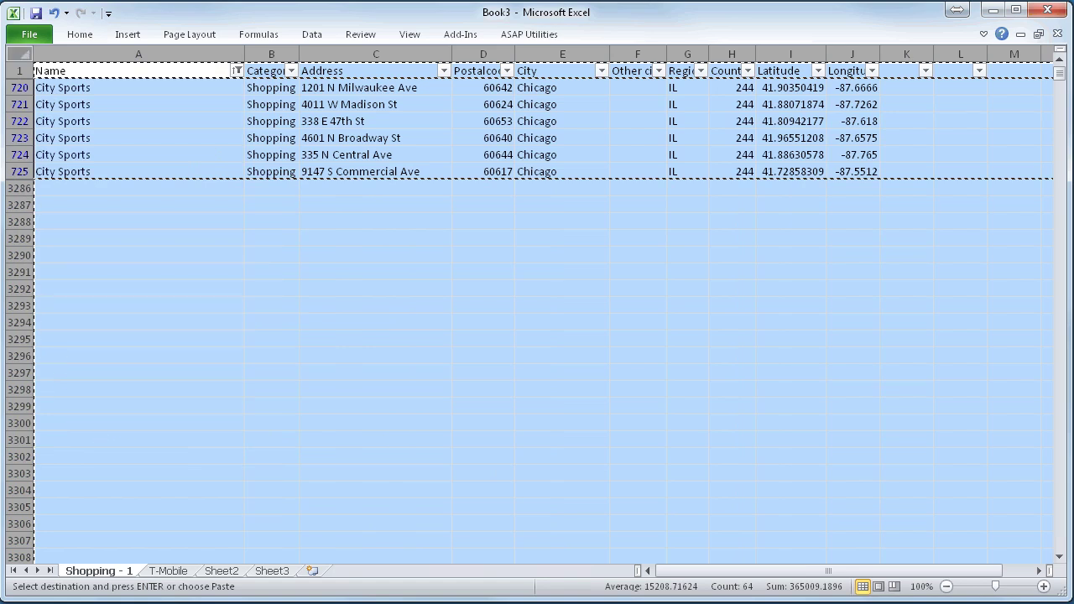
Paste the City Sports rows into Sheet2 and rename that sheet 'City Sports'.
left_click(223, 573)
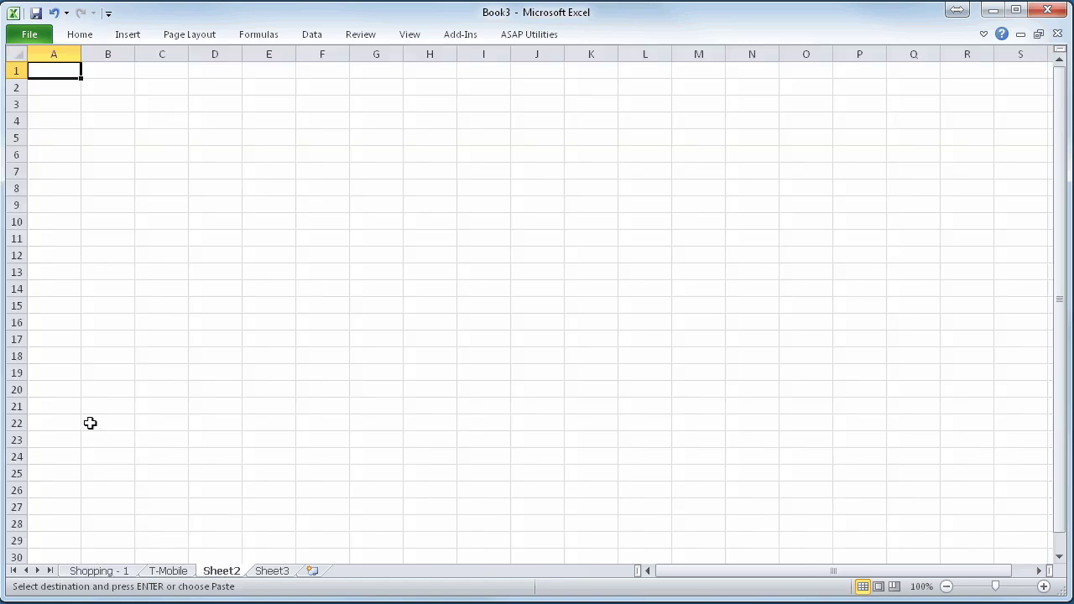
key("ctrl+v")
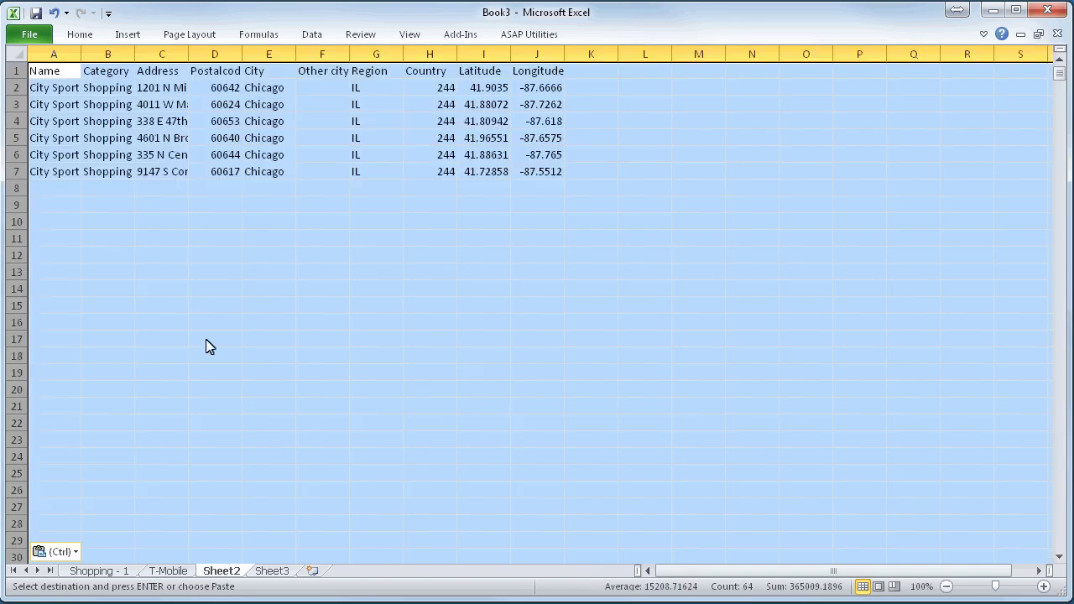
double_click(220, 570)
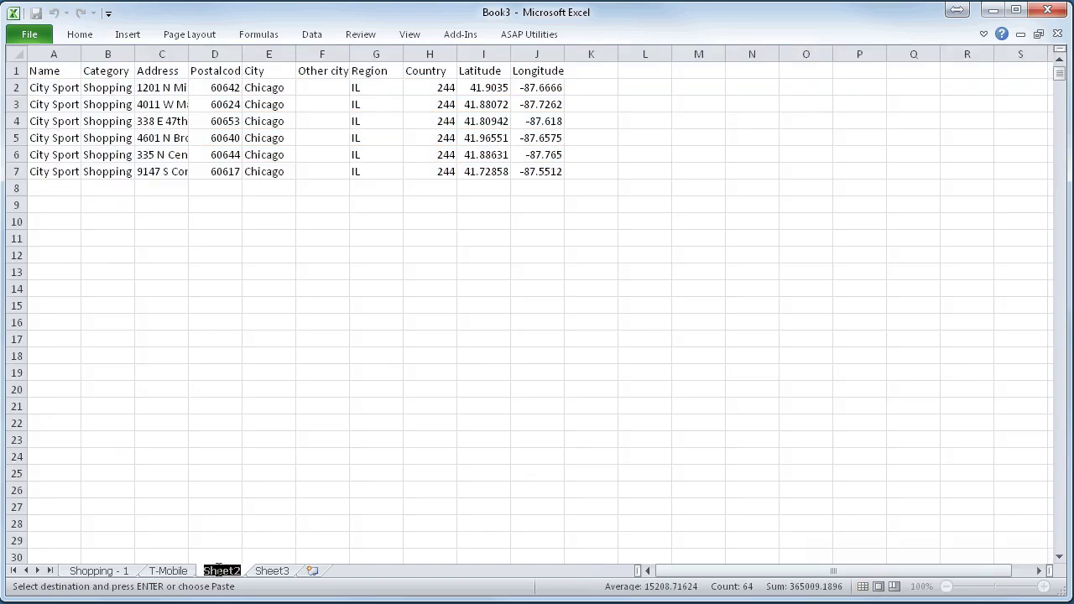
type("City Sports")
key("Return")
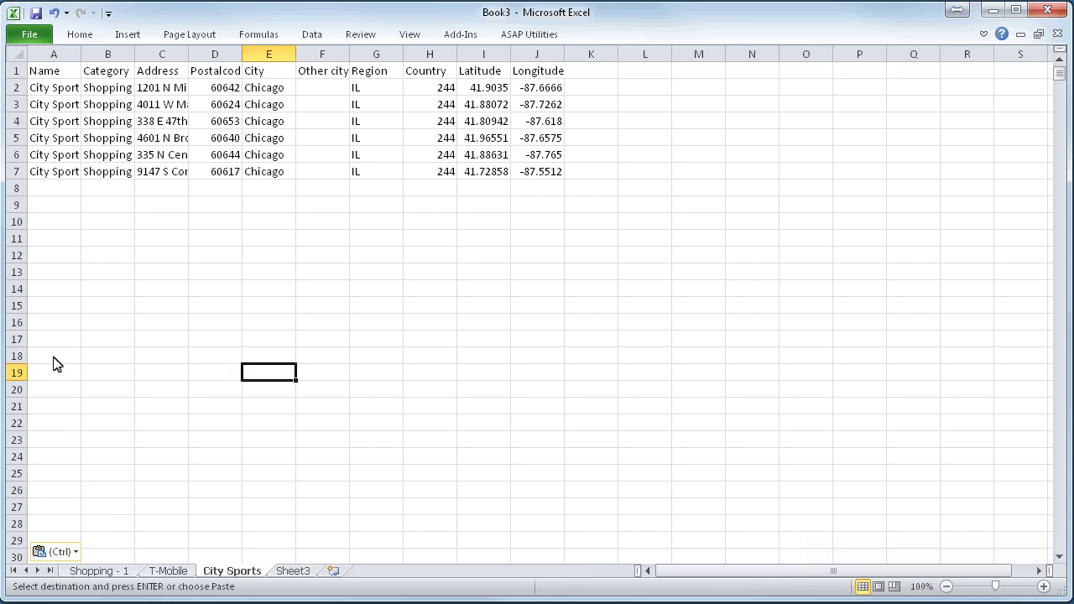
Use Save As to store the workbook under the new name 'T-Mobile + City Sports'.
left_click(29, 36)
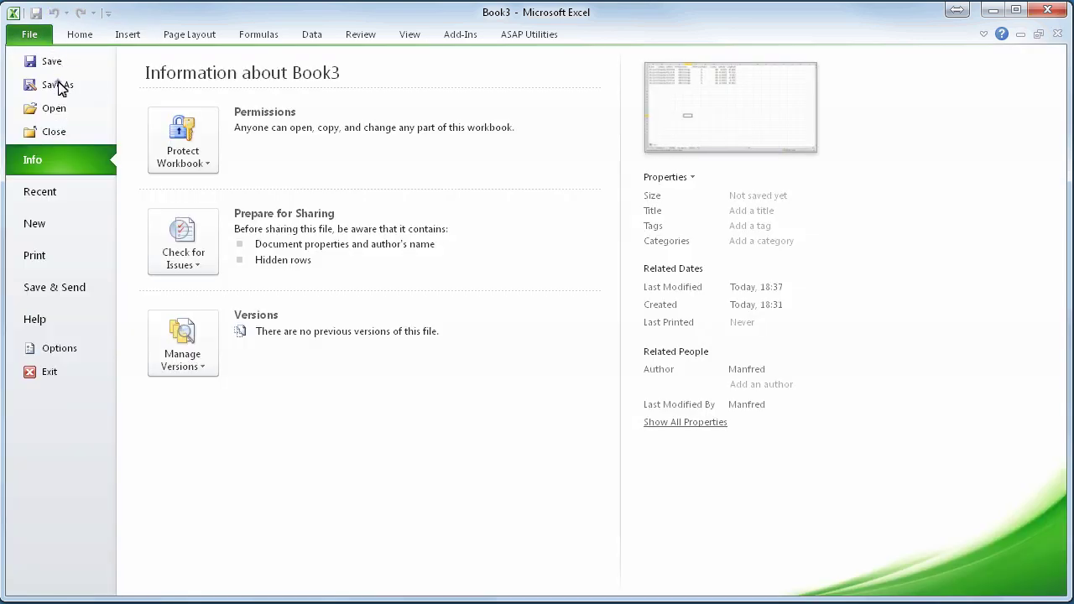
left_click(58, 86)
left_click(171, 387)
key("BackSpace")
key("BackSpace")
key("BackSpace")
key("BackSpace")
key("BackSpace")
type("T-Mobi")
type("le - City Sport")
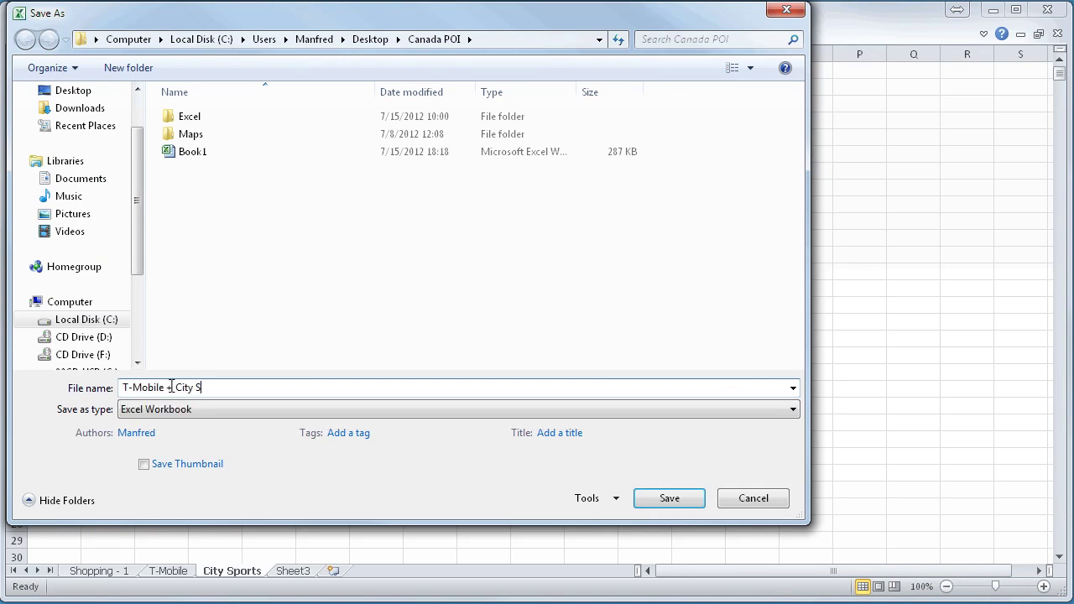
type("s")
left_click(660, 498)
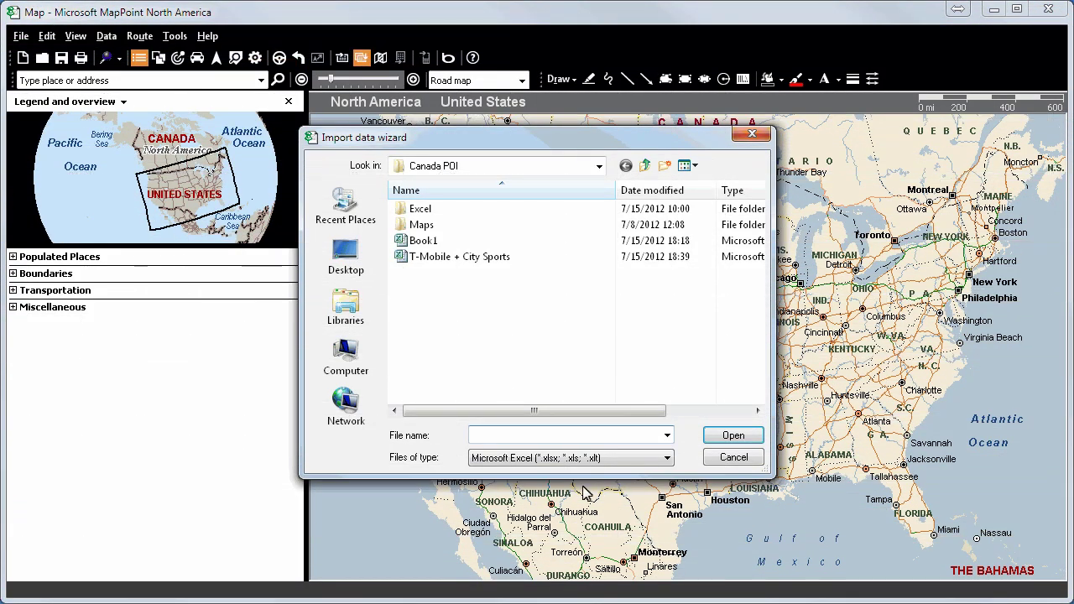
Import the T-Mobile sheet from the T-Mobile + City Sports workbook into MapPoint.
left_click(485, 262)
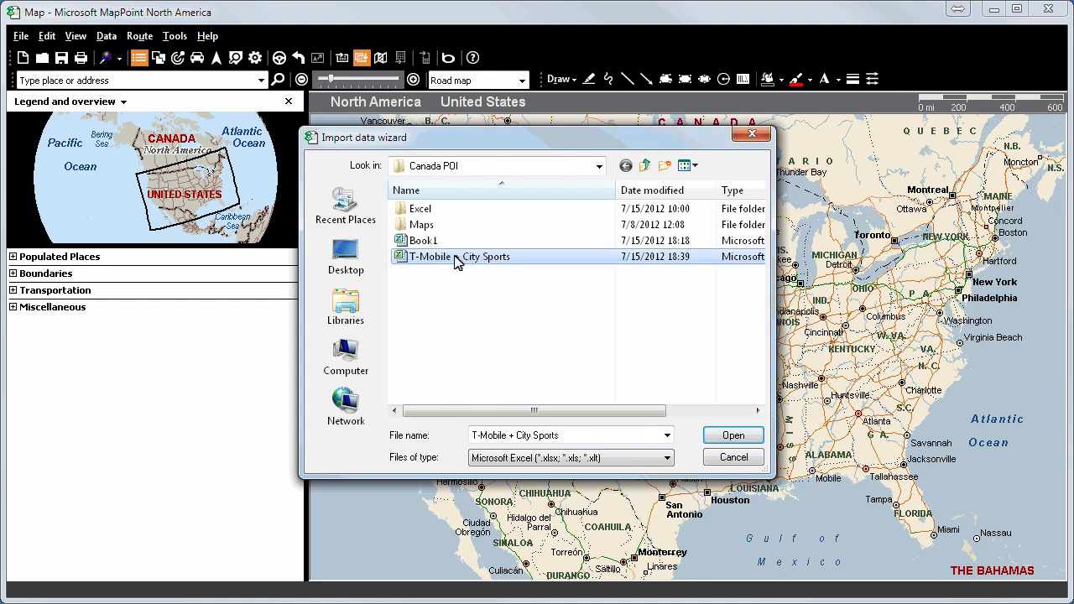
left_click(732, 434)
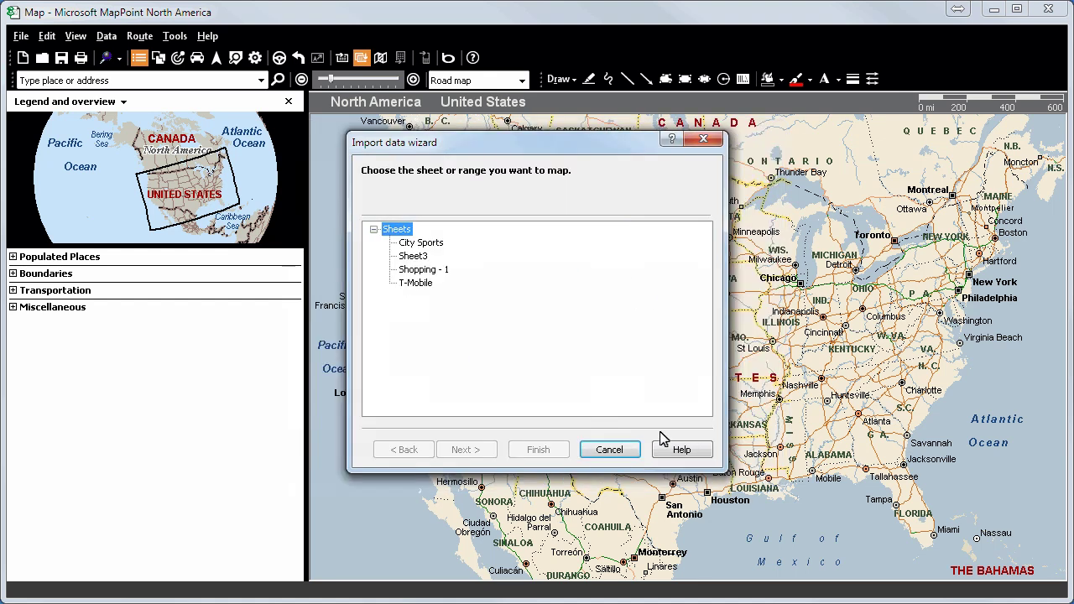
left_click(428, 288)
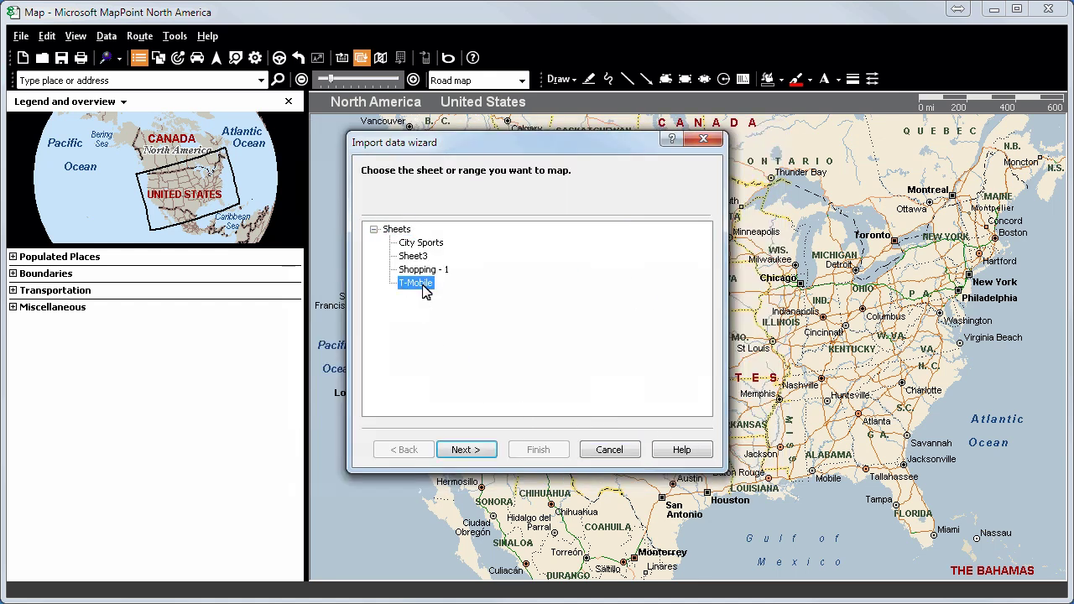
left_click(466, 450)
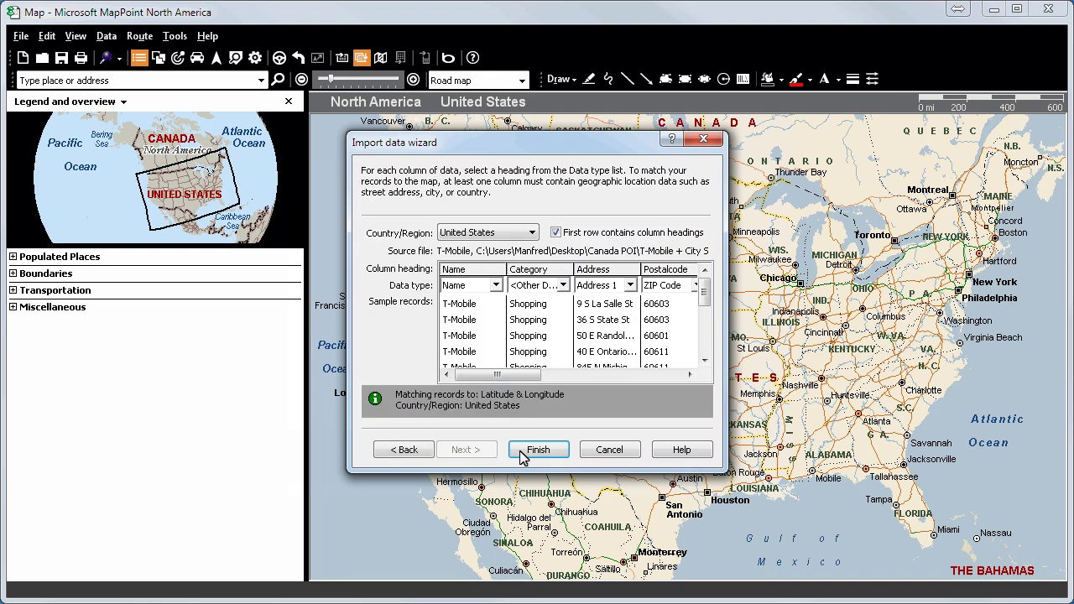
left_click(541, 453)
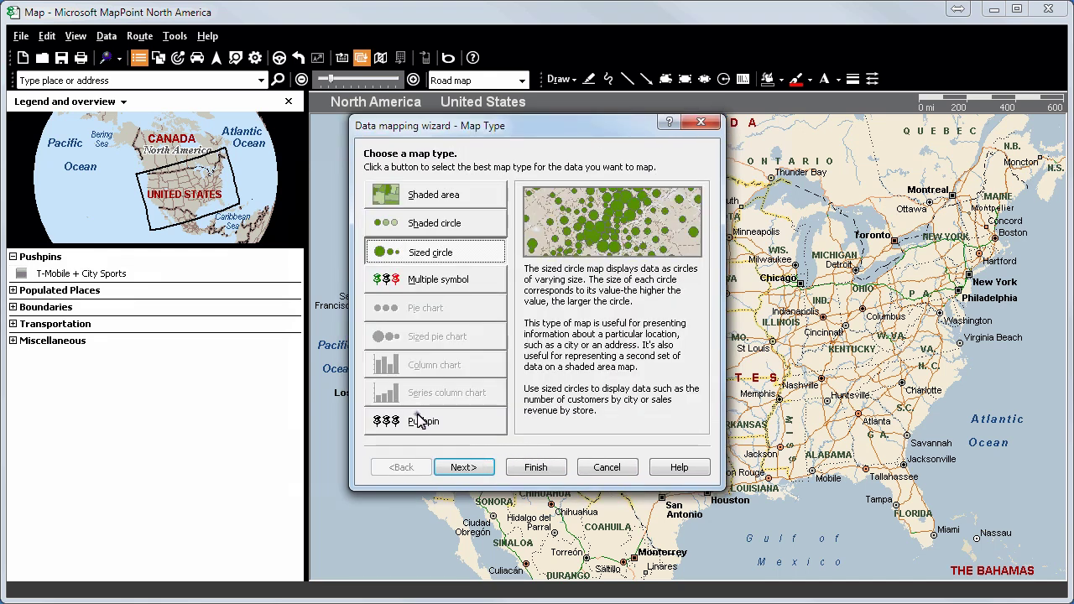
left_click(467, 468)
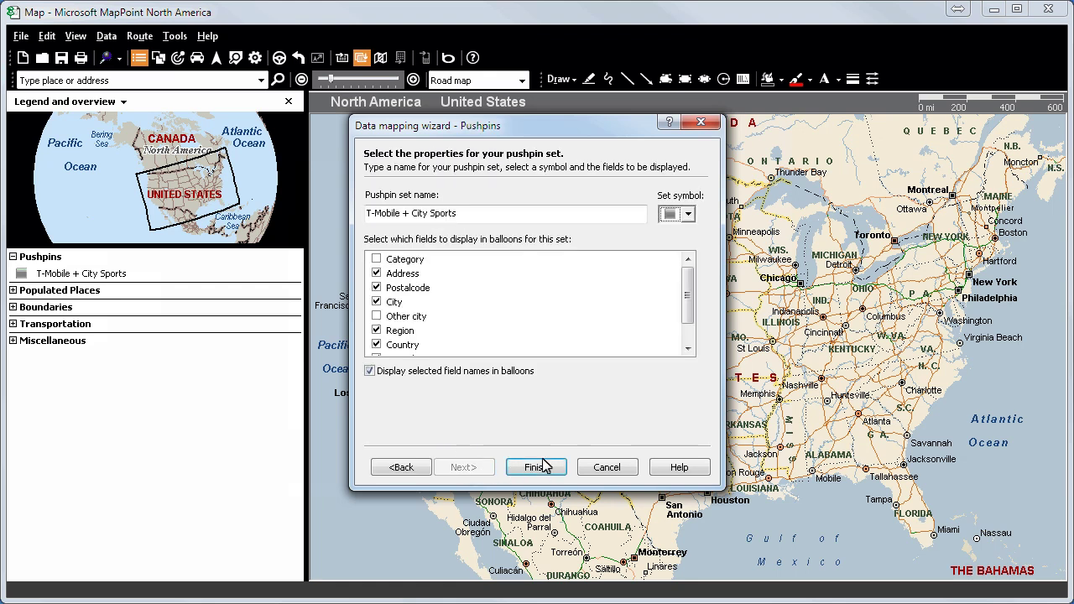
Give the pushpin set a red flag symbol and the name 'T-Mobile', then finish.
left_click(687, 215)
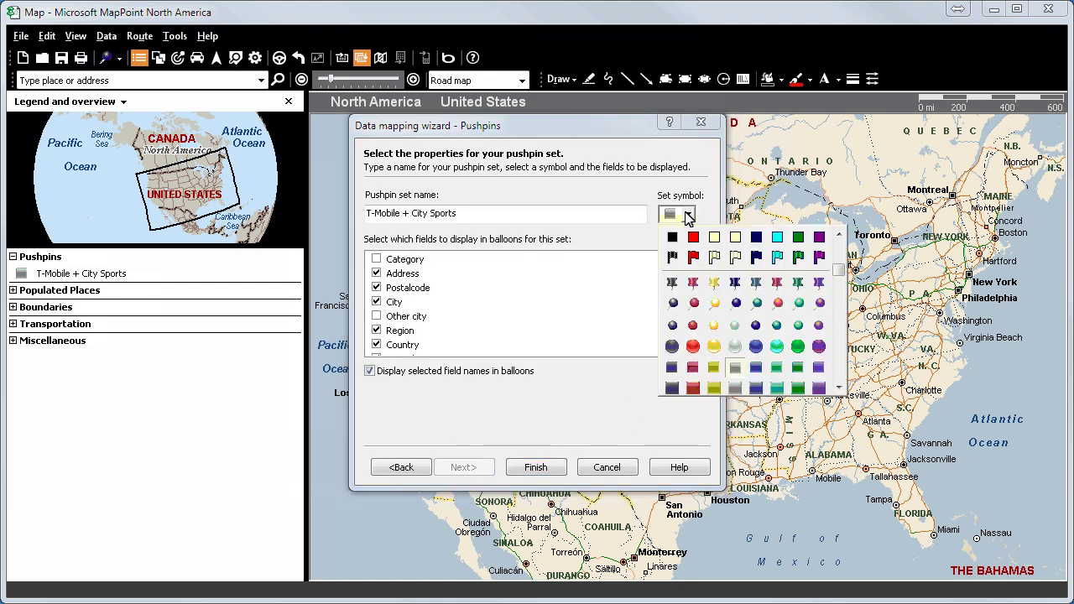
left_click(694, 257)
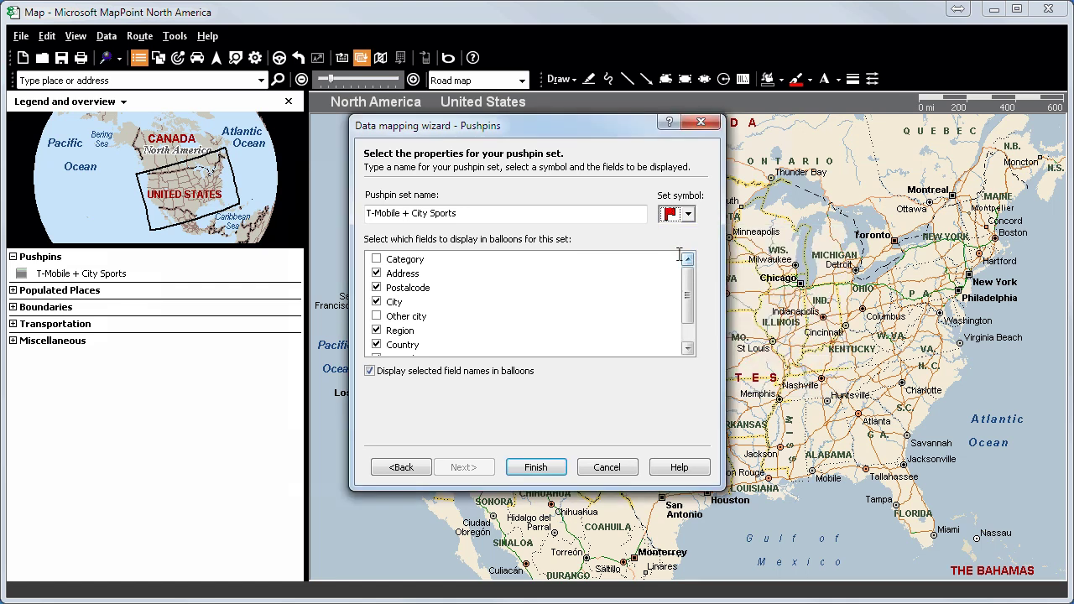
left_click(494, 215)
key("BackSpace")
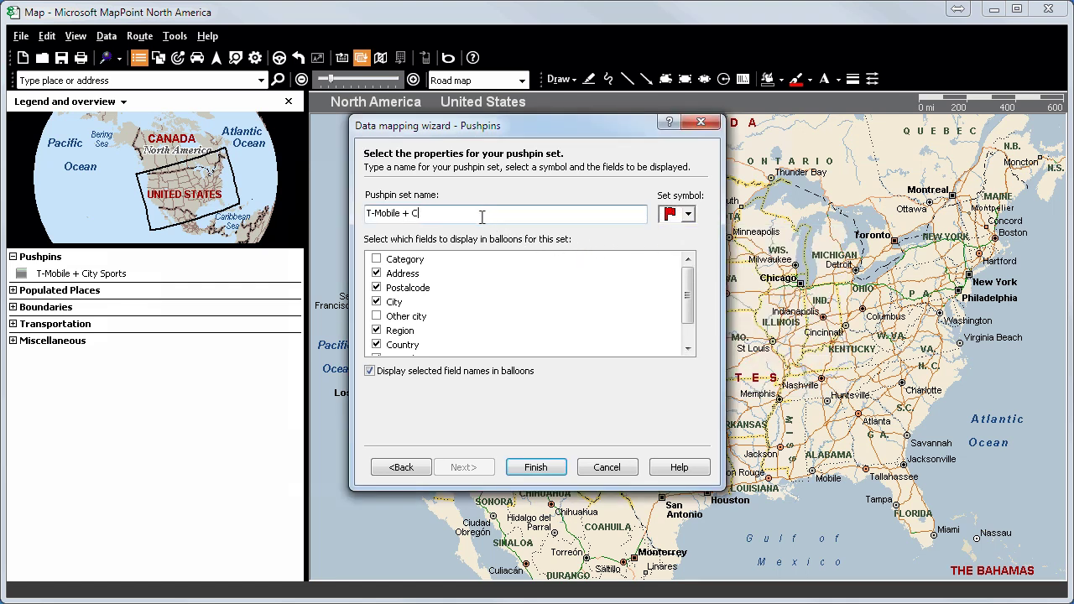
left_click(537, 470)
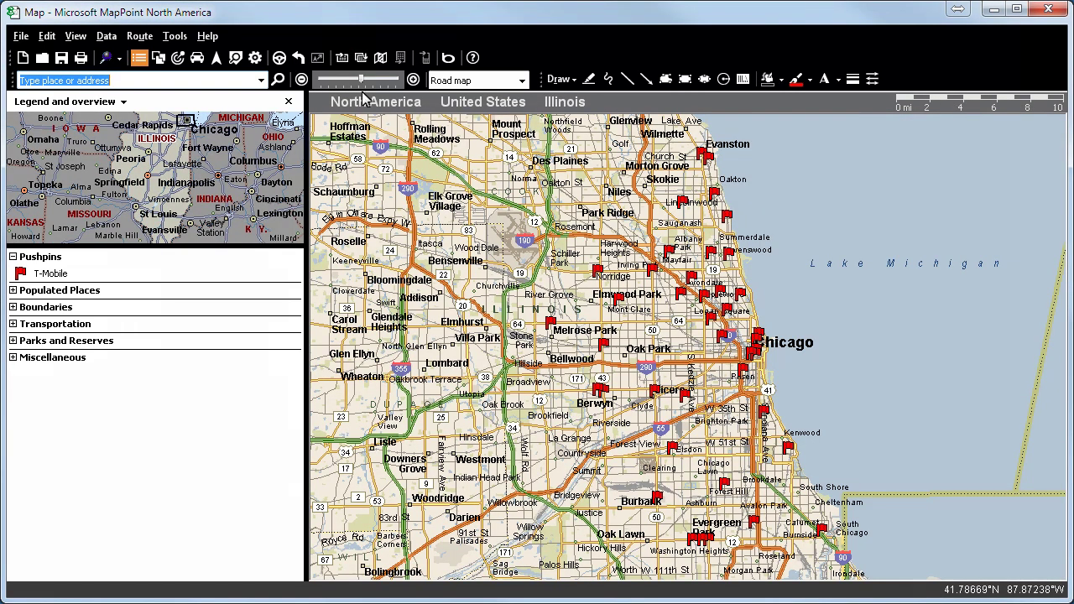
Import the City Sports sheet from the same workbook as a pushpin map.
left_click(362, 60)
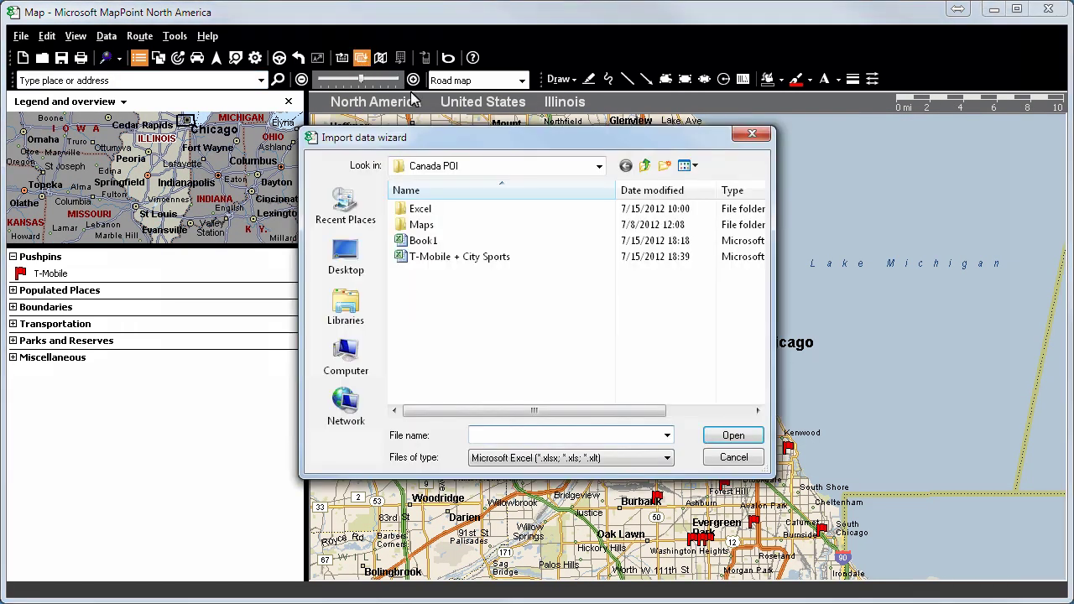
left_click(438, 257)
left_click(741, 437)
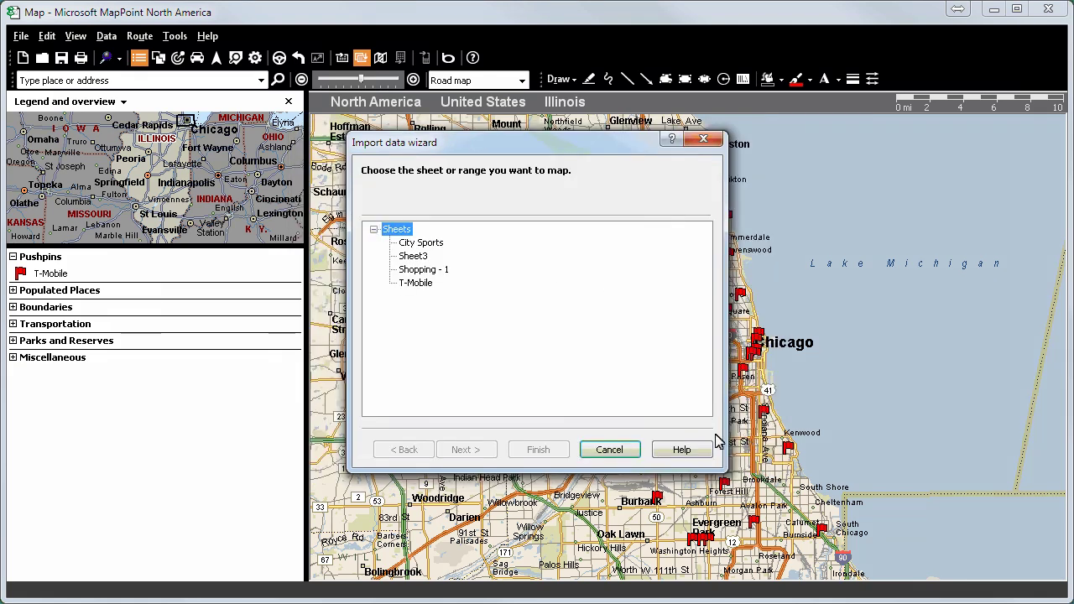
left_click(416, 242)
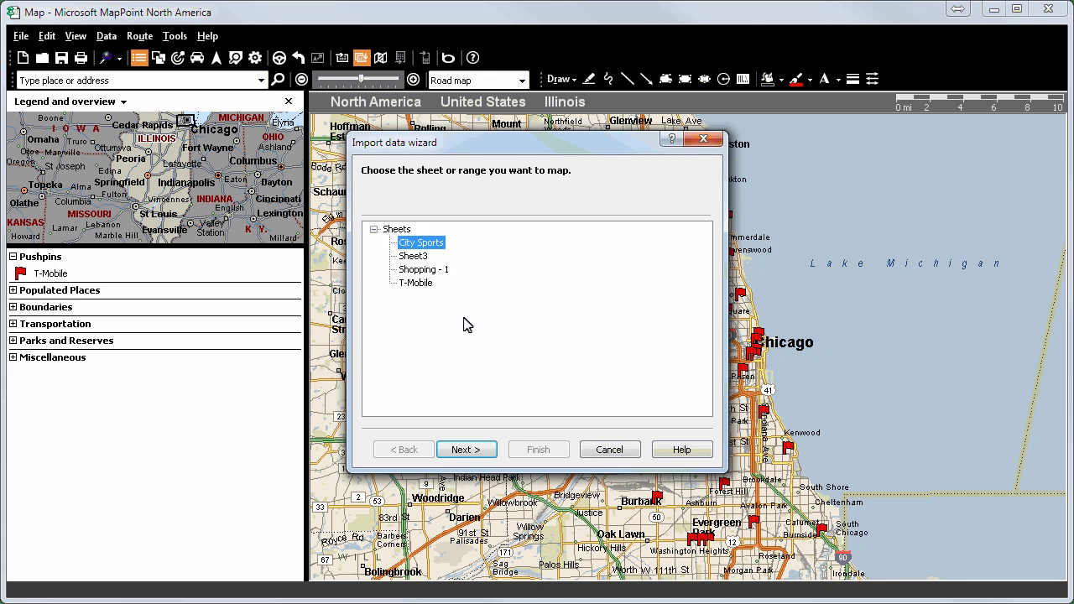
left_click(471, 451)
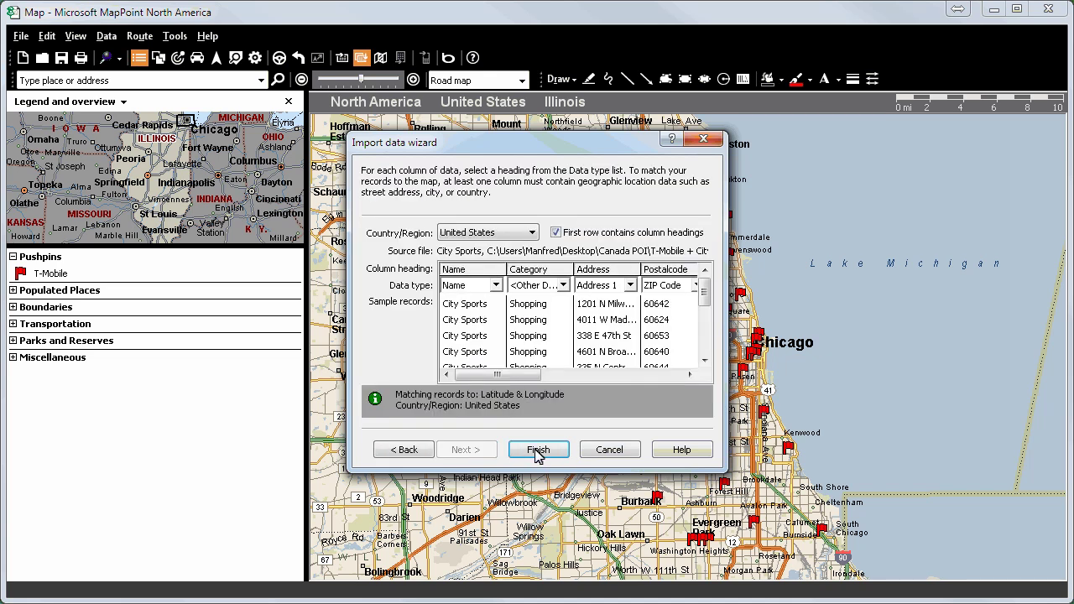
left_click(538, 450)
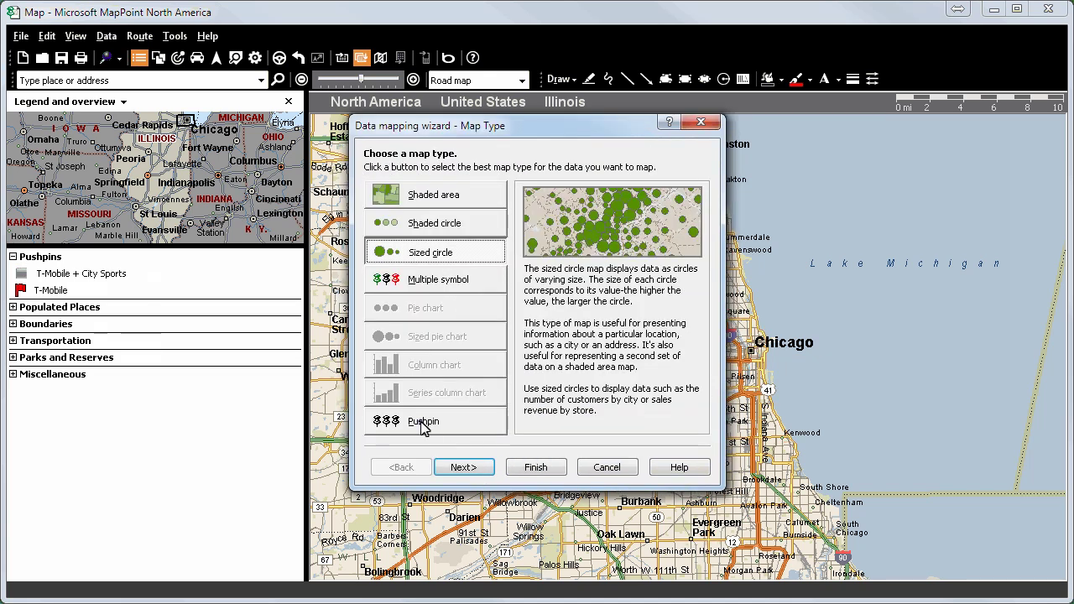
left_click(442, 428)
left_click(464, 468)
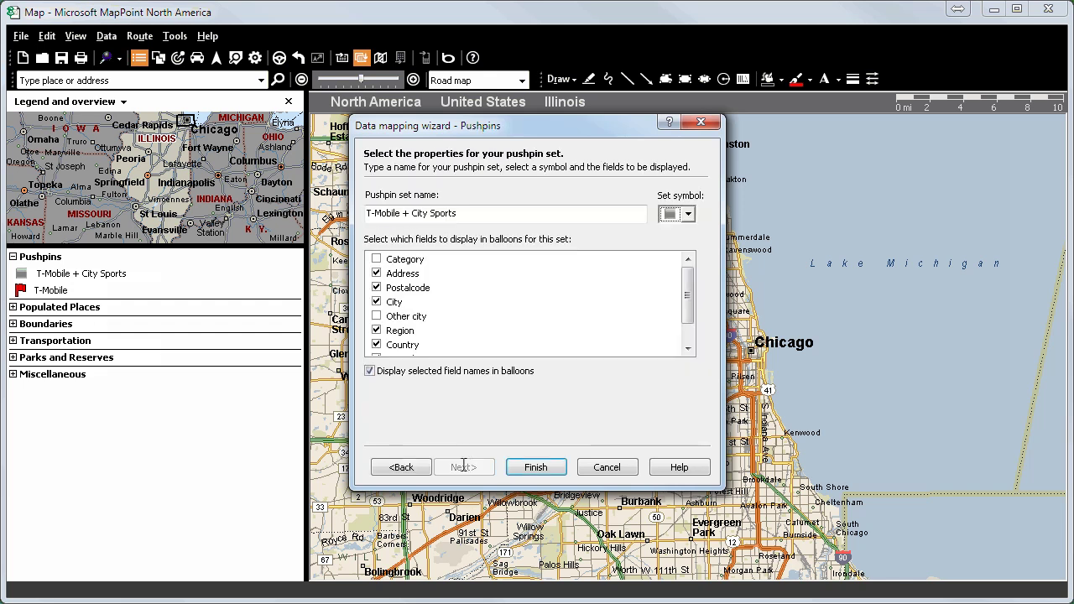
Name the pushpin set 'City Sports' with a black flag symbol, finish, and select it.
left_click(412, 220)
key("shift+Home")
key("Delete")
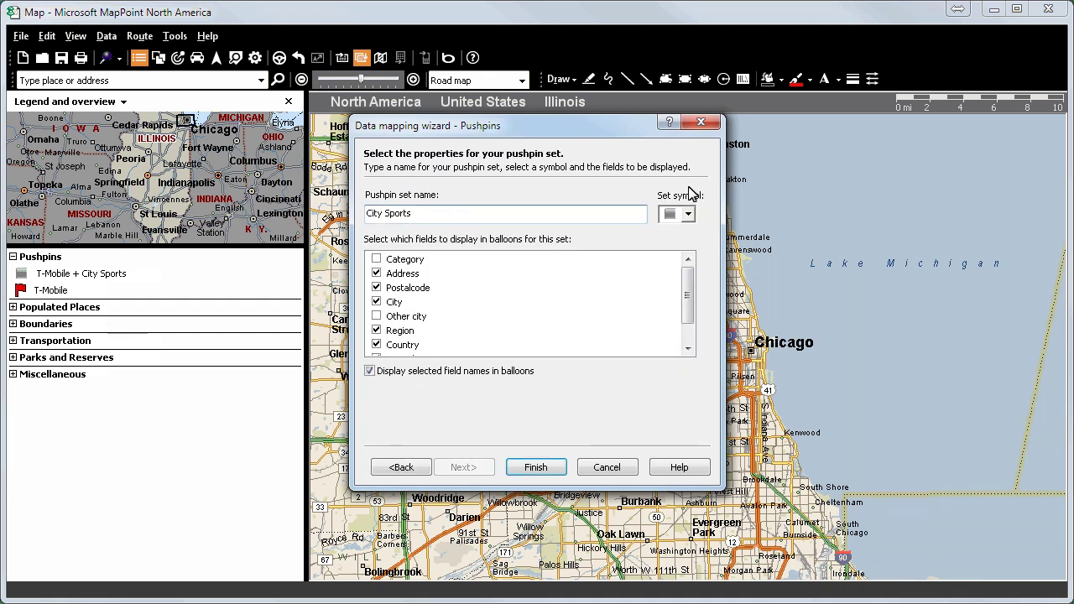
left_click(688, 214)
left_click(758, 258)
left_click(535, 467)
left_click(52, 275)
Show information balloons with address, city, region and postcode on all City Sports pushpins.
right_click(52, 280)
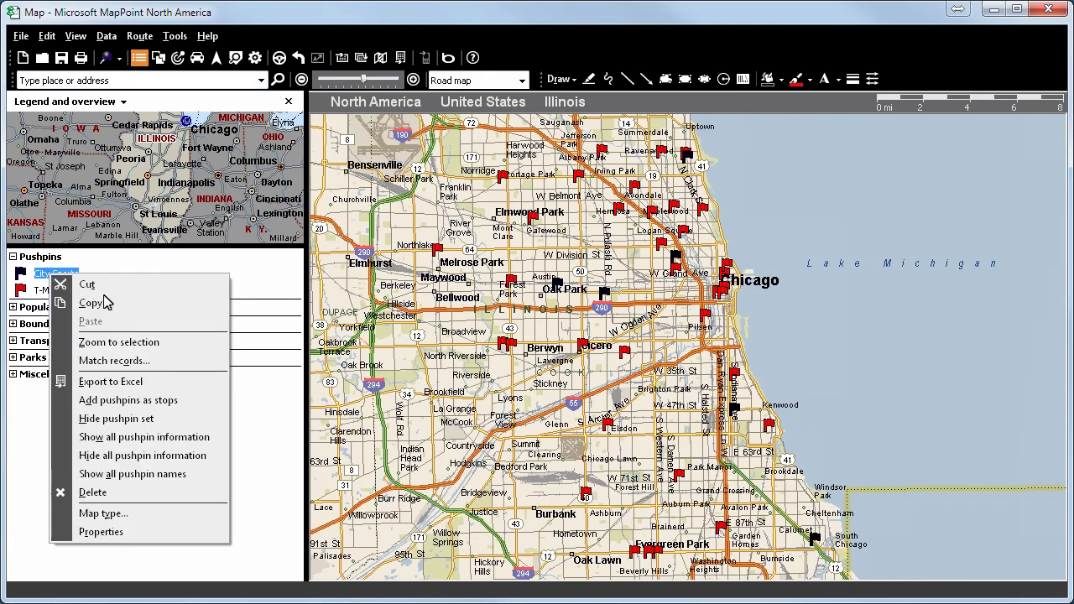
left_click(139, 438)
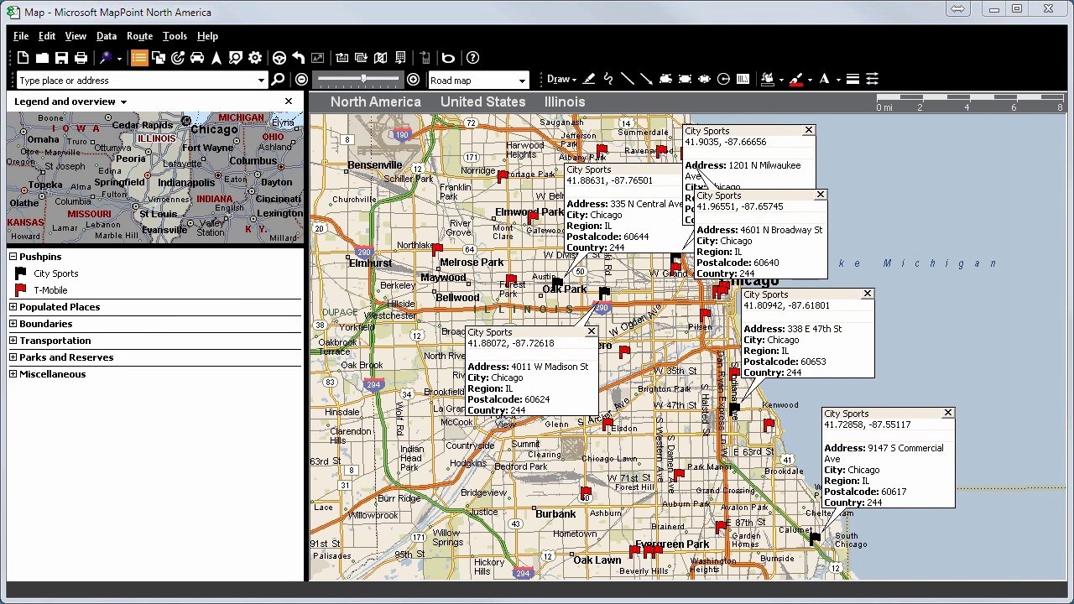